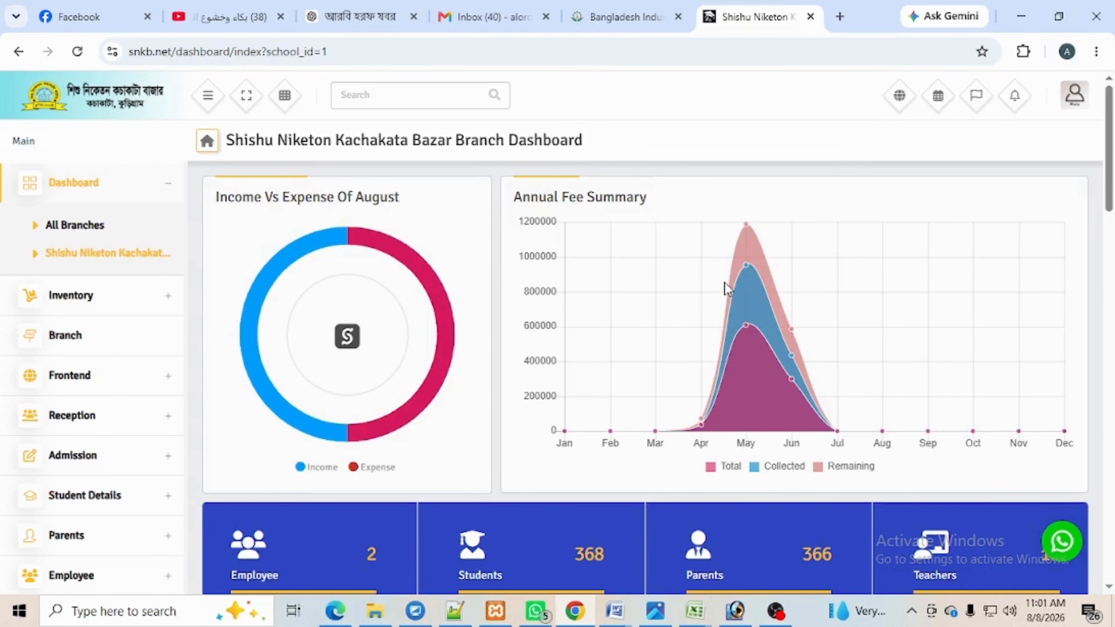
- Open the list of fees types under Student Accounting and look through the existing entries
{"action": "scroll", "coordinate": [157, 463], "scroll_direction": "down", "scroll_amount": 10}
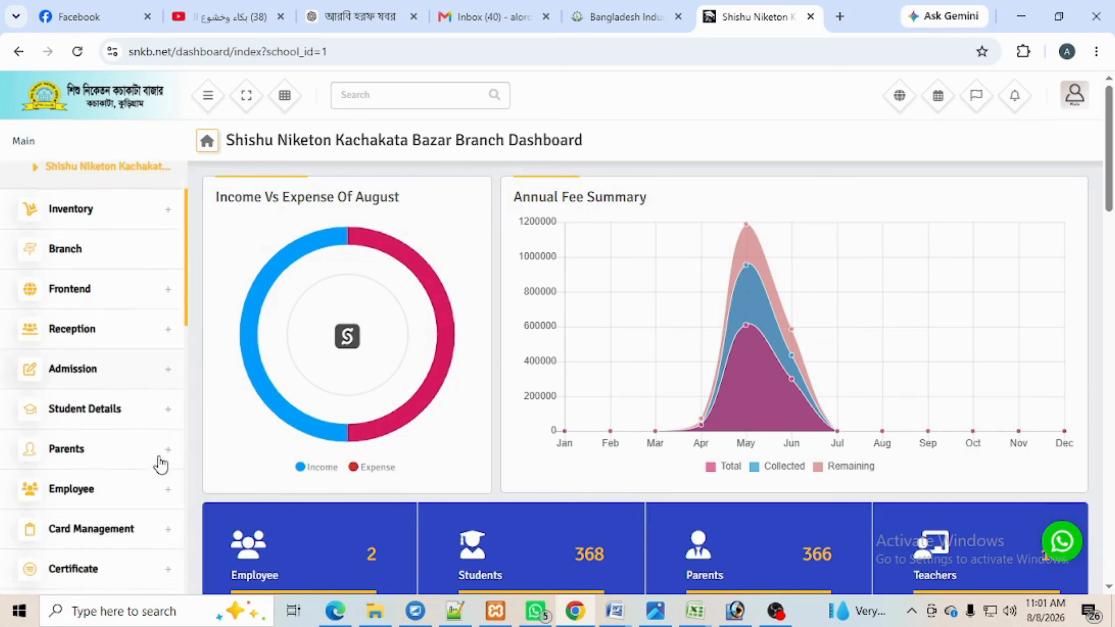
{"action": "left_click", "coordinate": [156, 297]}
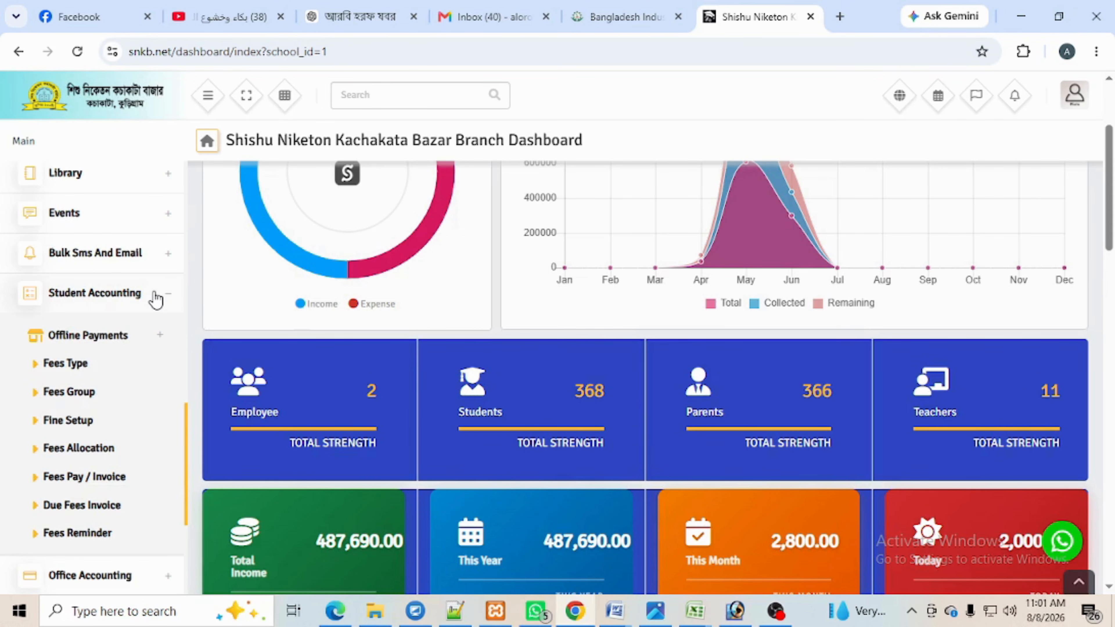
{"action": "left_click", "coordinate": [78, 369]}
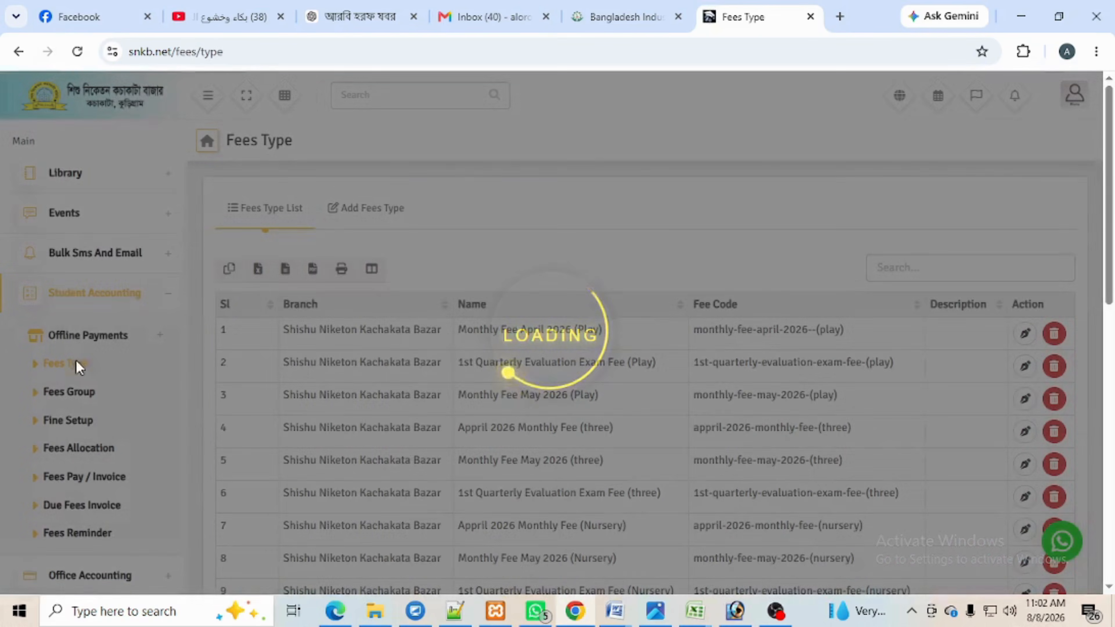
{"action": "scroll", "coordinate": [511, 426], "scroll_direction": "down", "scroll_amount": 12}
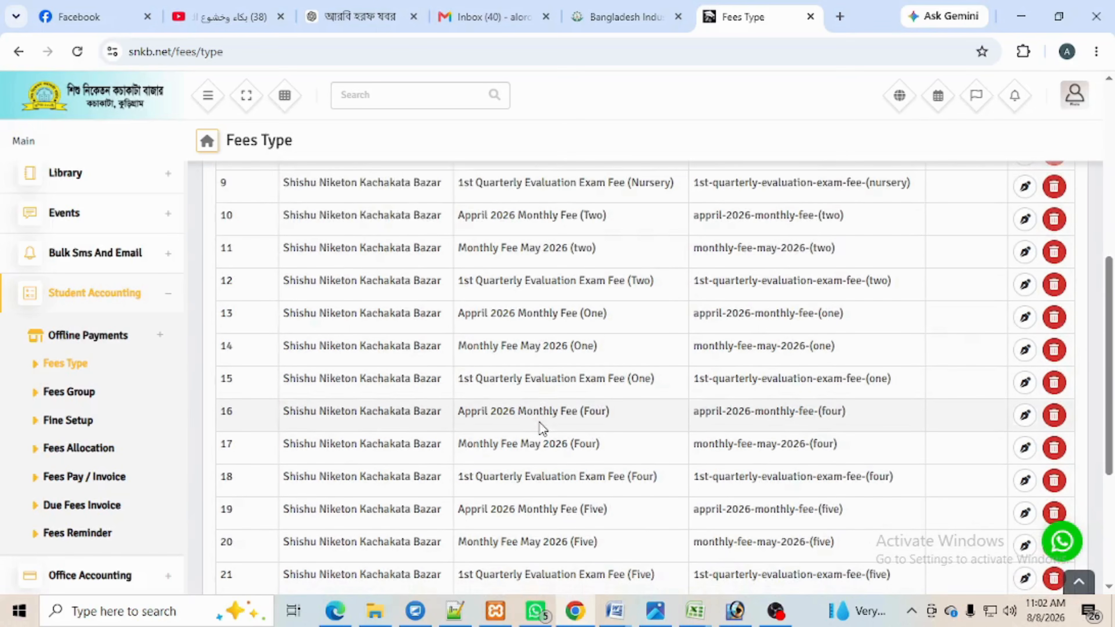
{"action": "scroll", "coordinate": [542, 422], "scroll_direction": "up", "scroll_amount": 15}
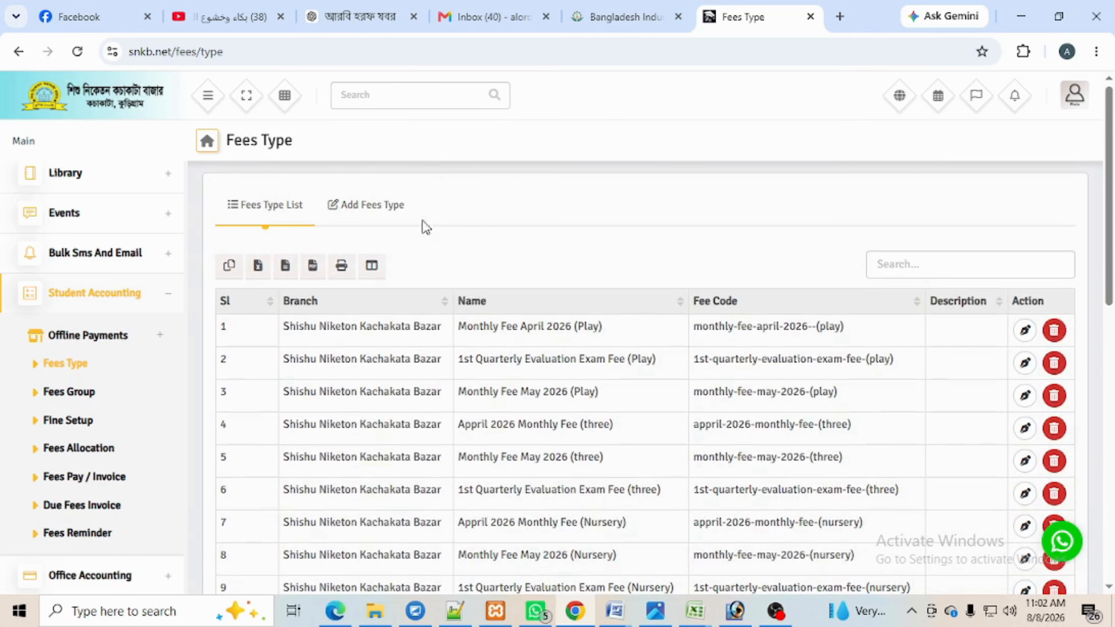
- Start adding a new fees type for the Shishu Niketon Kachakata Bazar branch
{"action": "left_click", "coordinate": [381, 215]}
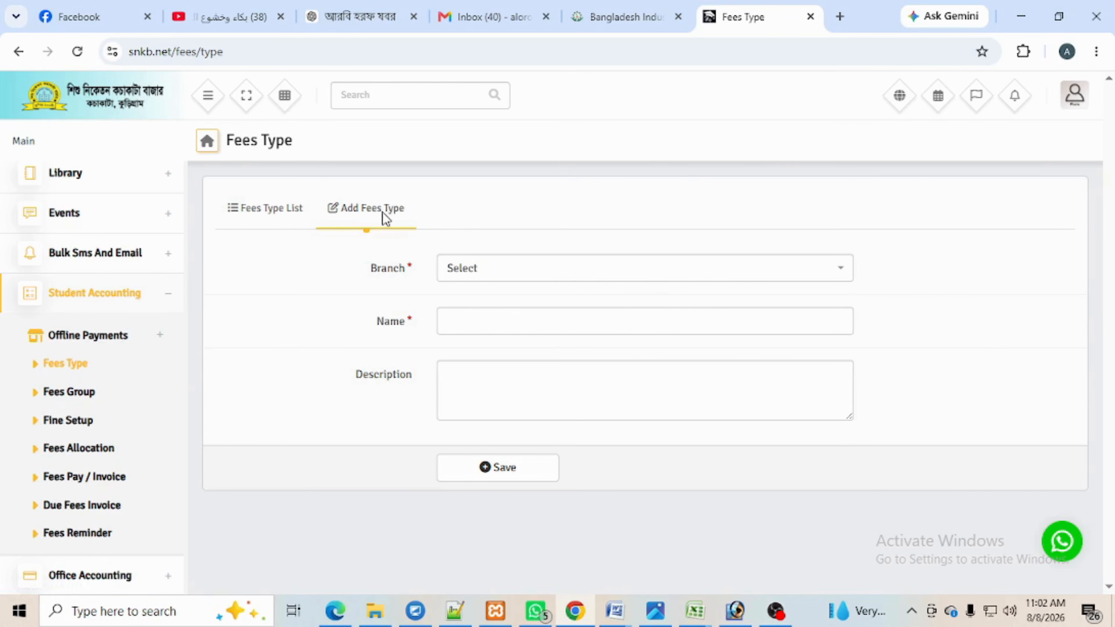
{"action": "left_click", "coordinate": [604, 278]}
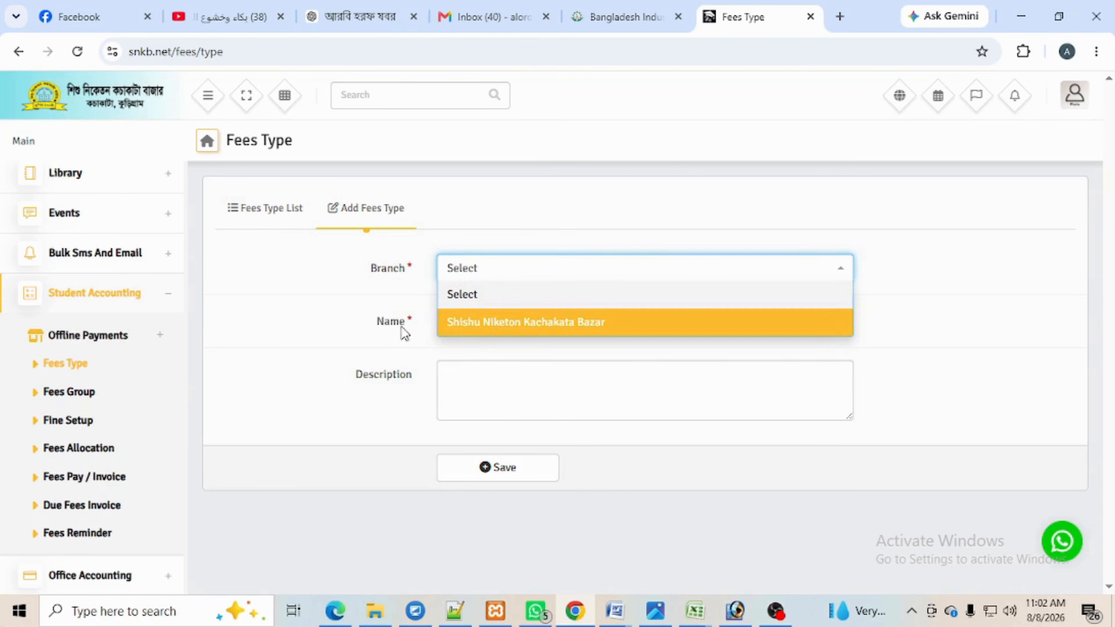
{"action": "left_click", "coordinate": [533, 324]}
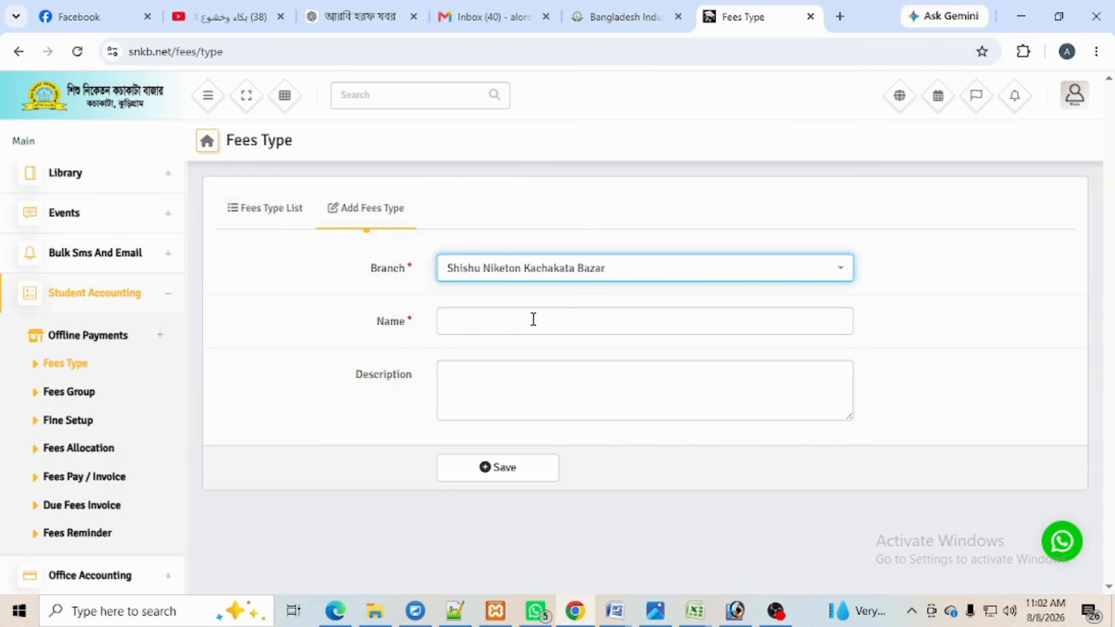
- Name the new fees type Monthly Fee July 2026 (Six), leave its description empty and save it
{"action": "left_click", "coordinate": [499, 326]}
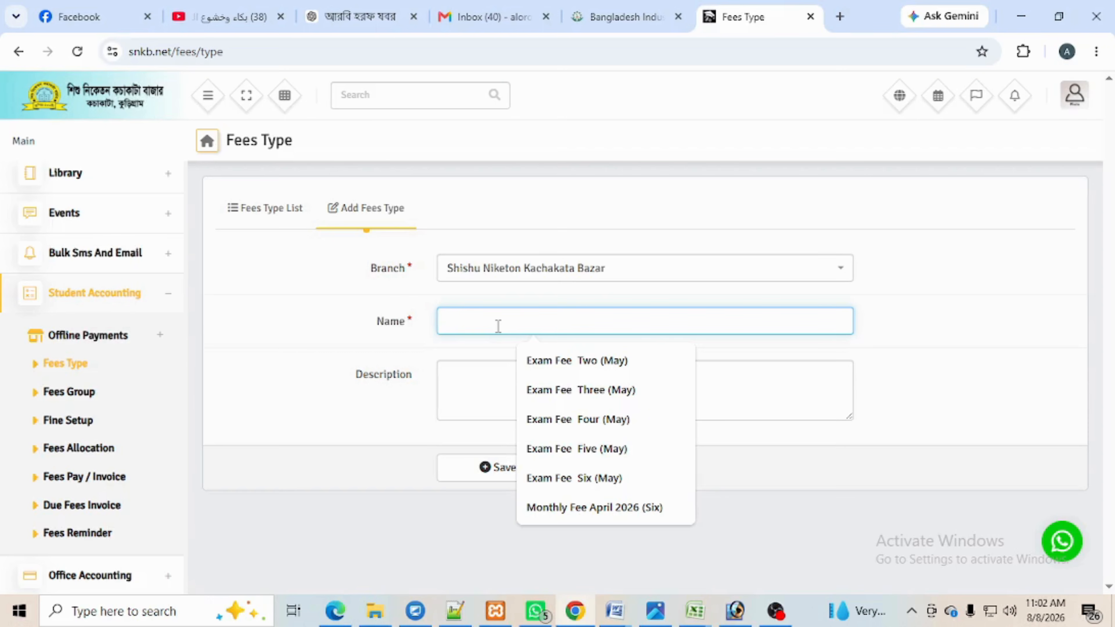
{"action": "left_click", "coordinate": [593, 515]}
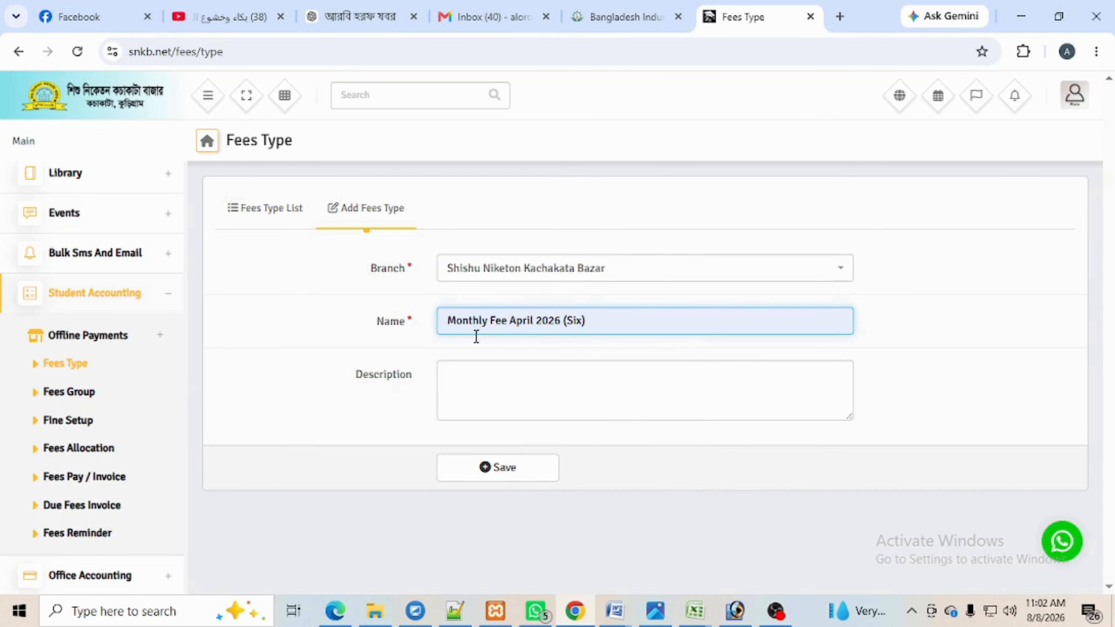
{"action": "double_click", "coordinate": [522, 322]}
{"action": "key", "text": "BackSpace"}
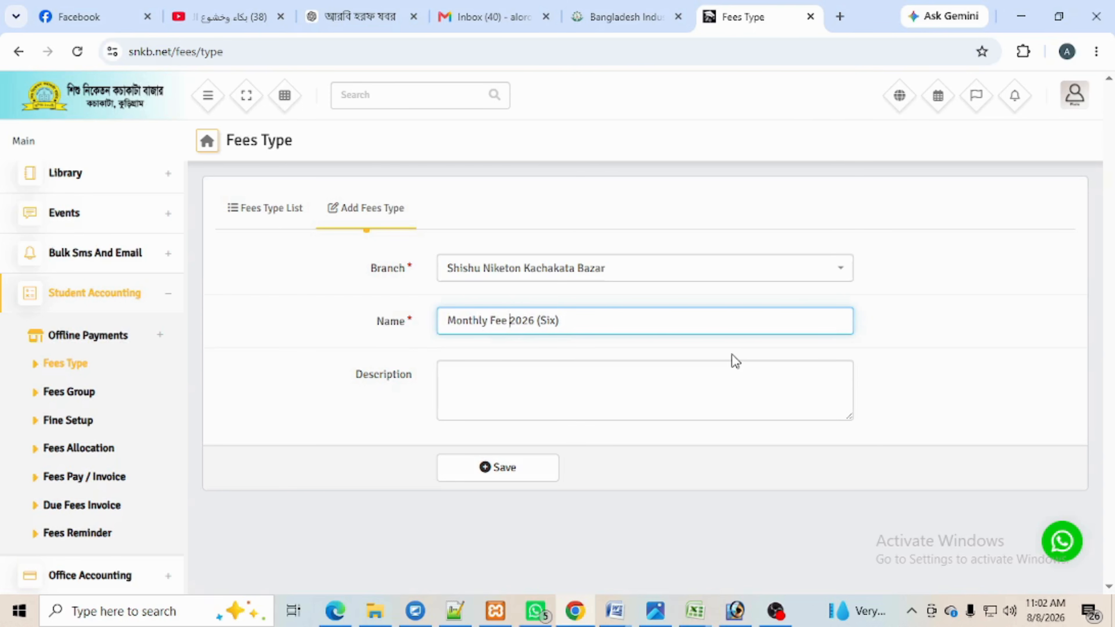
{"action": "type", "text": "July"}
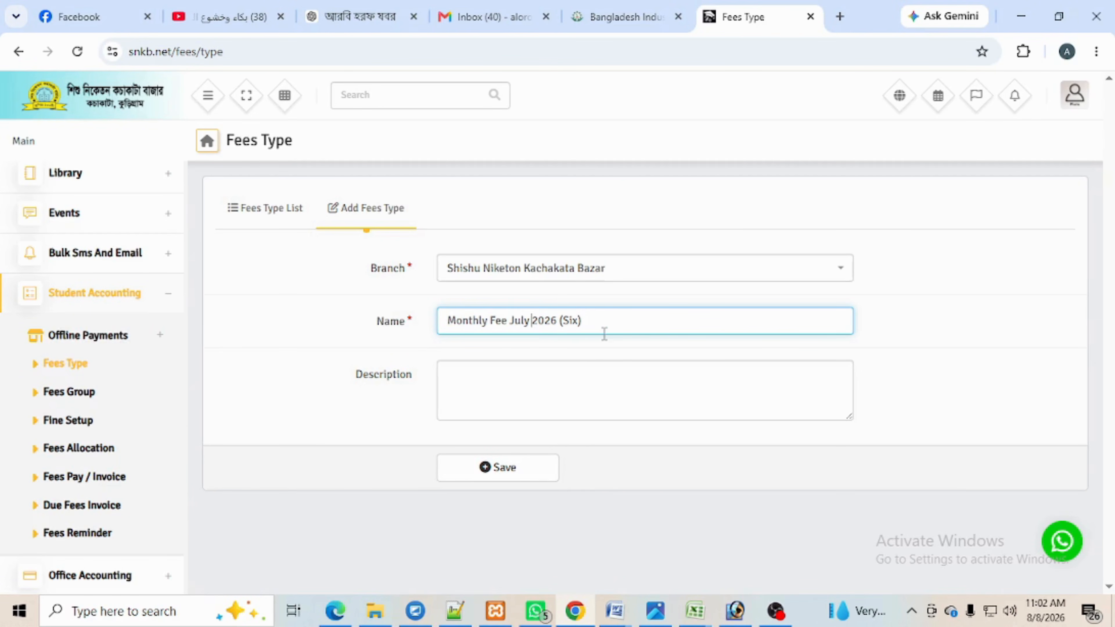
{"action": "left_click_drag", "start_coordinate": [445, 323], "coordinate": [599, 317]}
{"action": "left_click", "coordinate": [461, 401]}
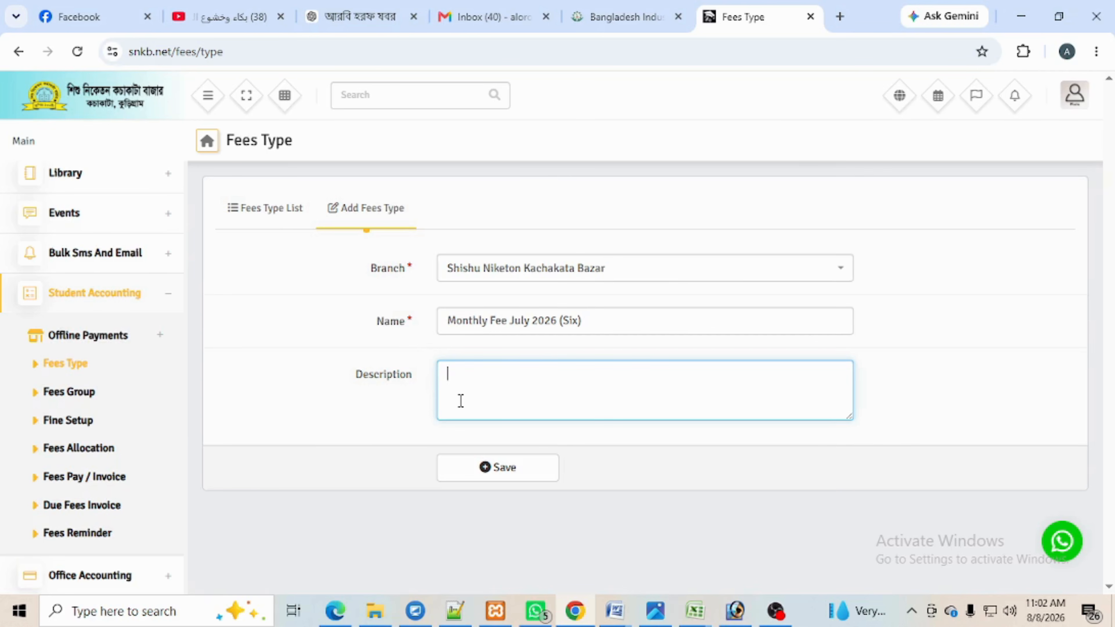
{"action": "left_click", "coordinate": [512, 474]}
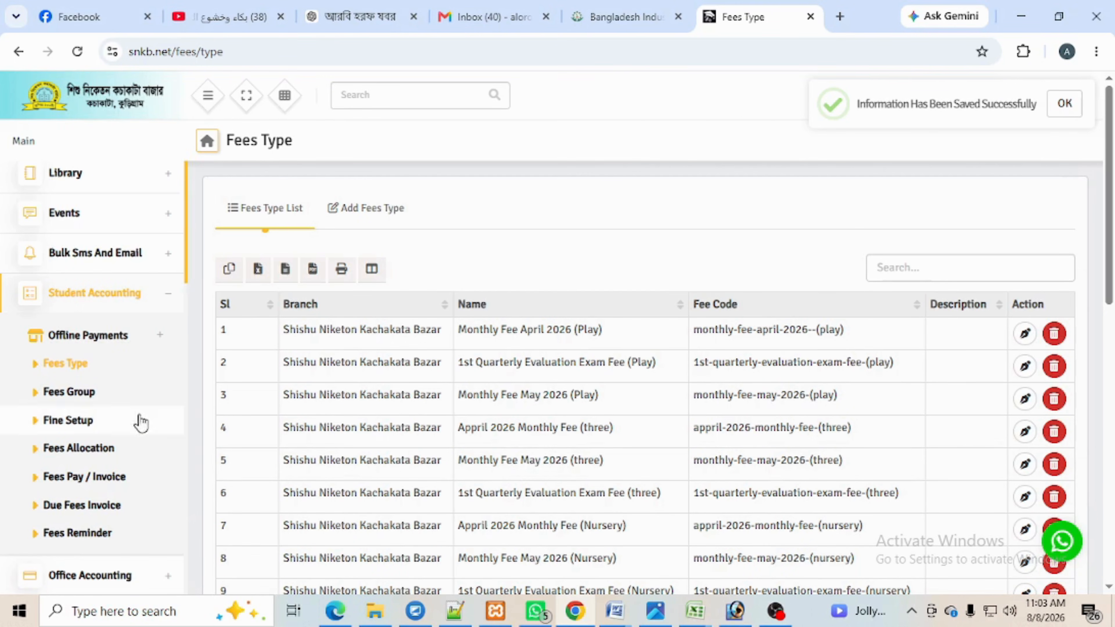
- Start adding a new fees group for the Shishu Niketon Kachakata Bazar branch
{"action": "left_click", "coordinate": [70, 392]}
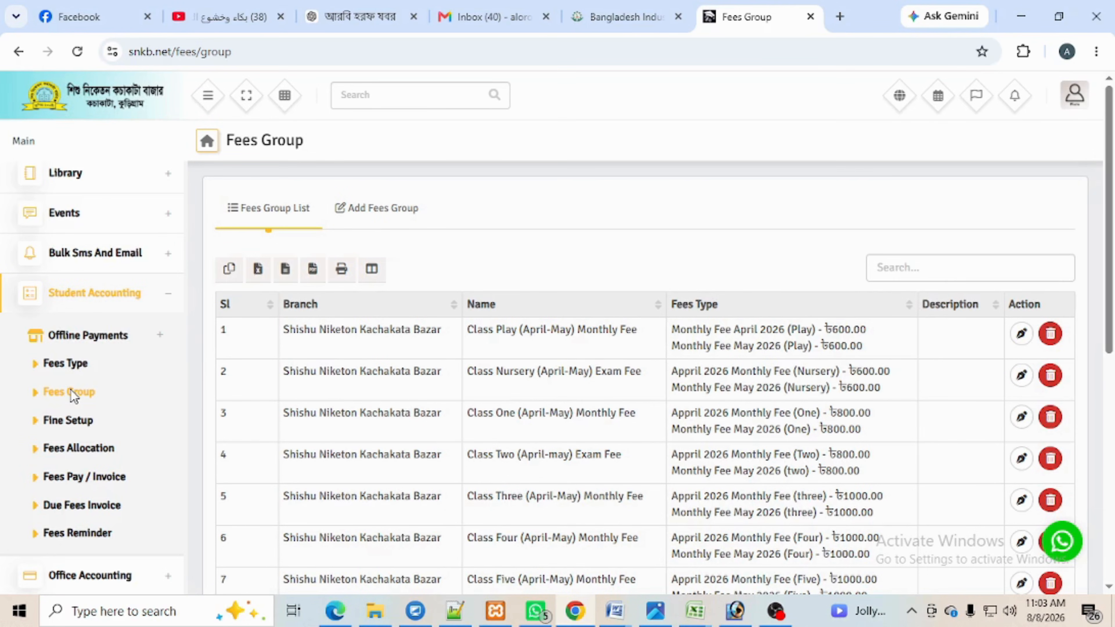
{"action": "left_click", "coordinate": [398, 213]}
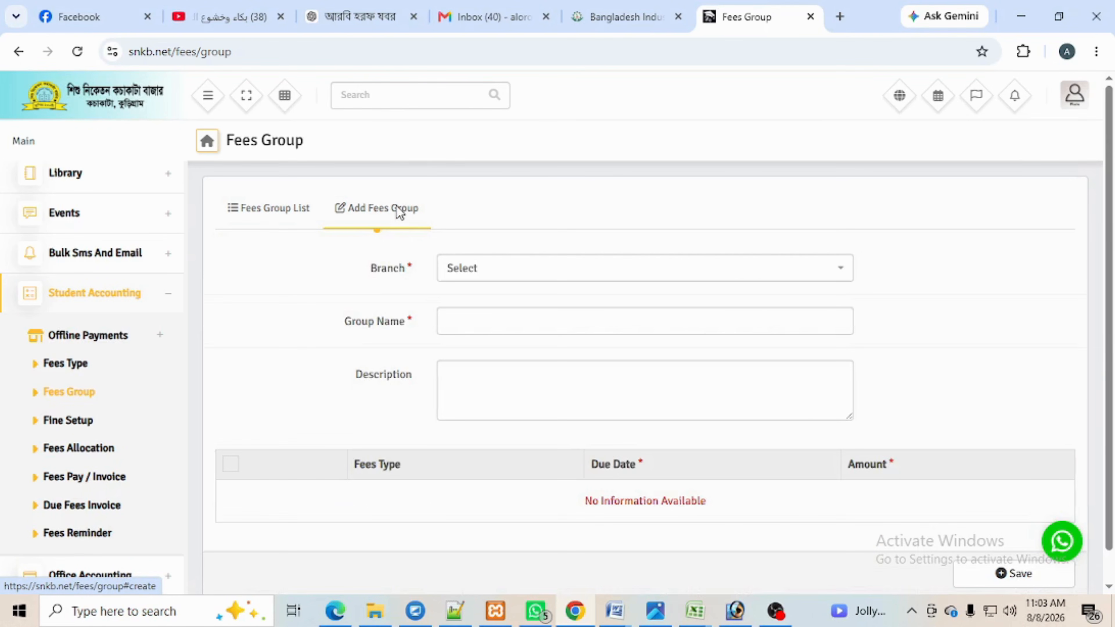
{"action": "left_click", "coordinate": [587, 274]}
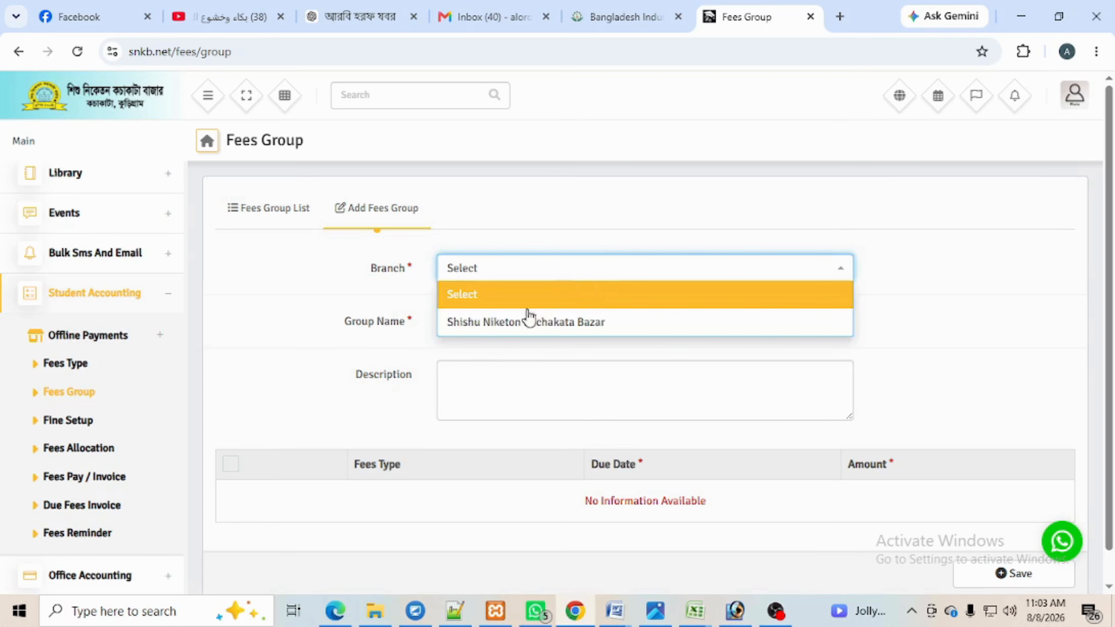
{"action": "left_click", "coordinate": [489, 324]}
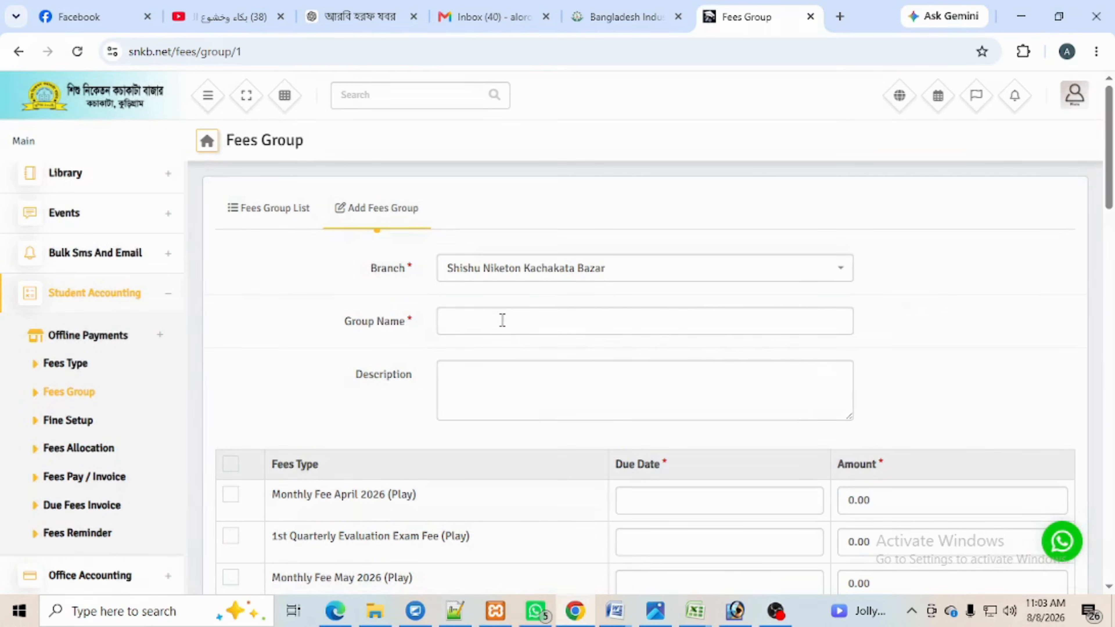
- Enter Monthly Fee July 2026 as the name of the new fees group
{"action": "left_click", "coordinate": [502, 321]}
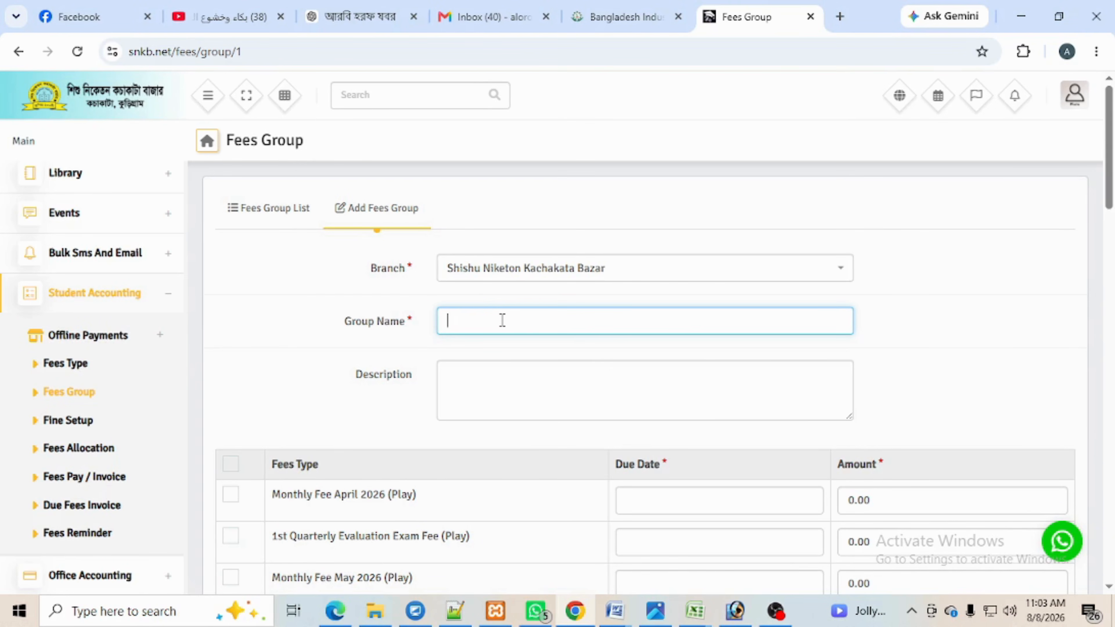
{"action": "scroll", "coordinate": [279, 530], "scroll_direction": "down", "scroll_amount": 6}
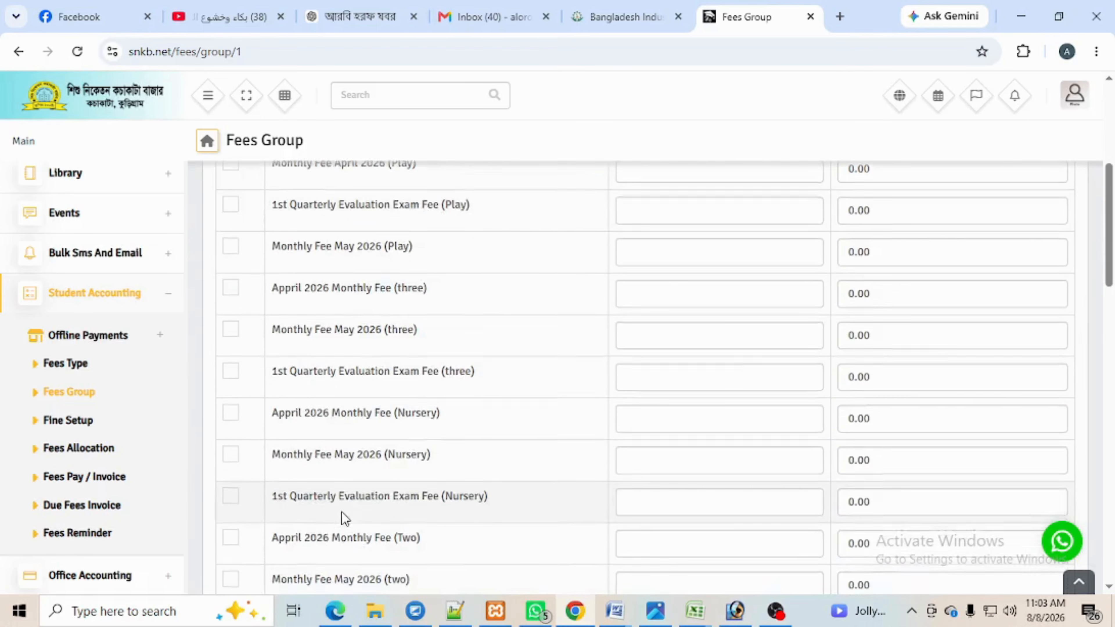
{"action": "scroll", "coordinate": [345, 516], "scroll_direction": "down", "scroll_amount": 10}
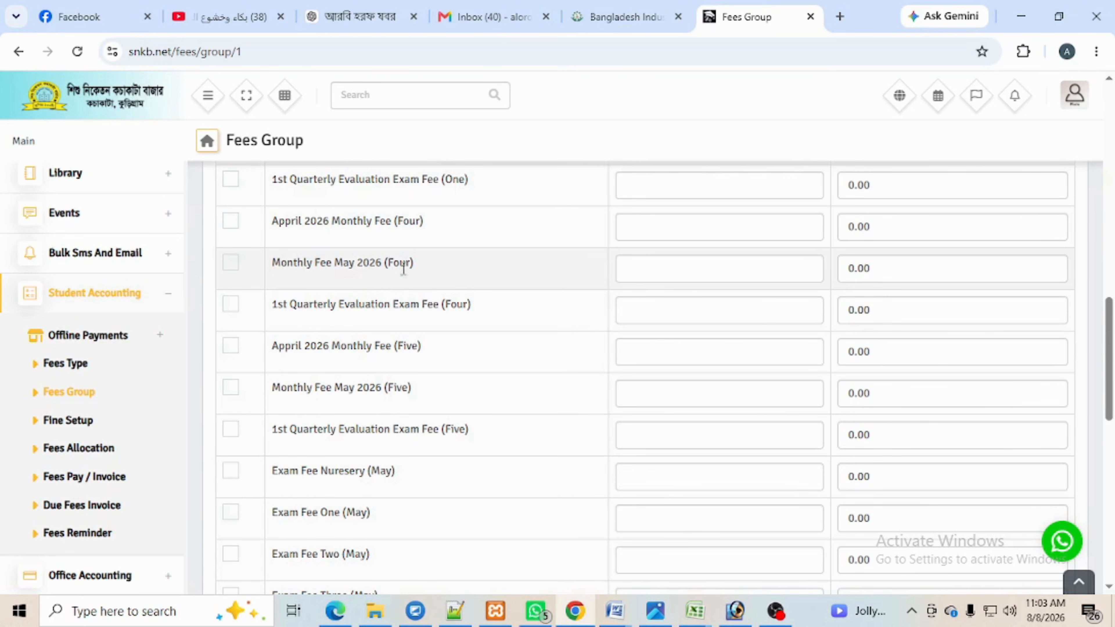
{"action": "scroll", "coordinate": [418, 471], "scroll_direction": "up", "scroll_amount": 9}
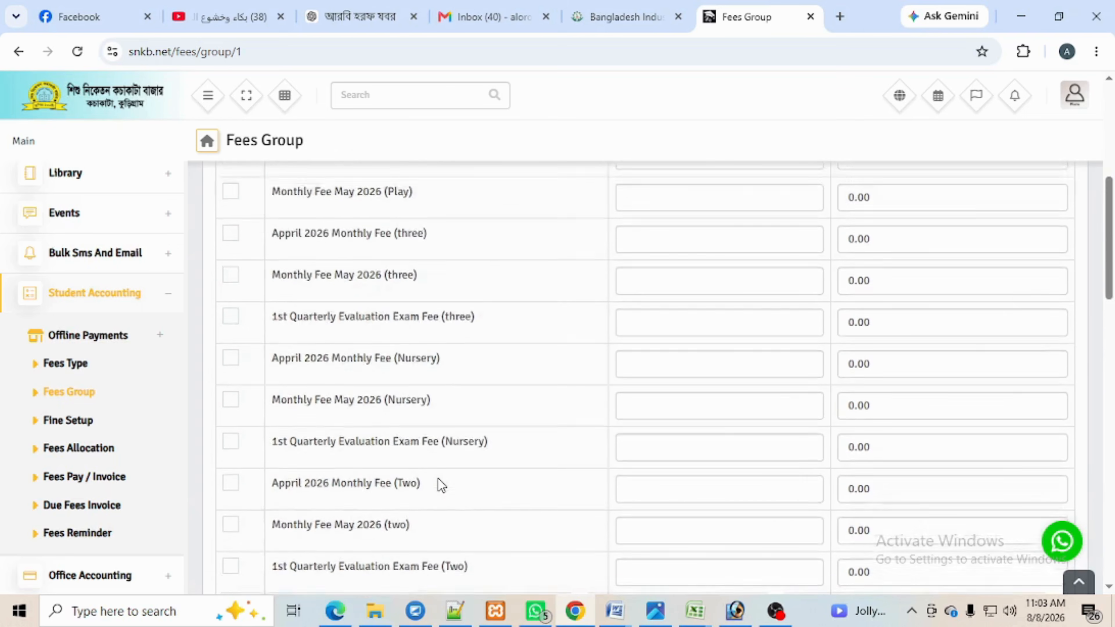
{"action": "scroll", "coordinate": [439, 485], "scroll_direction": "up", "scroll_amount": 7}
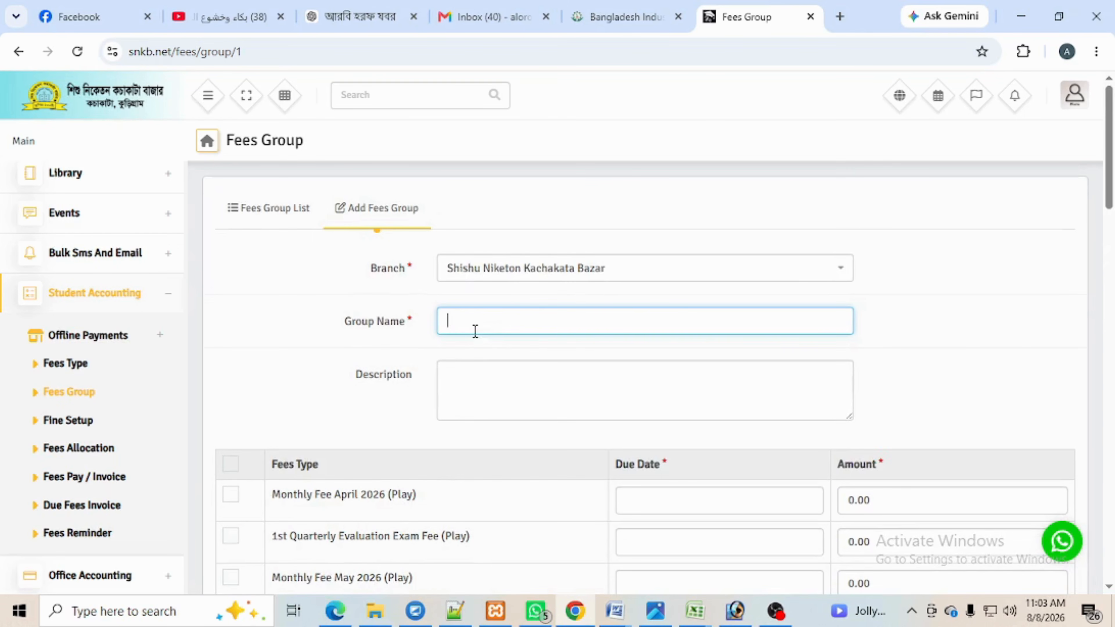
{"action": "type", "text": "Monthly Fee July"}
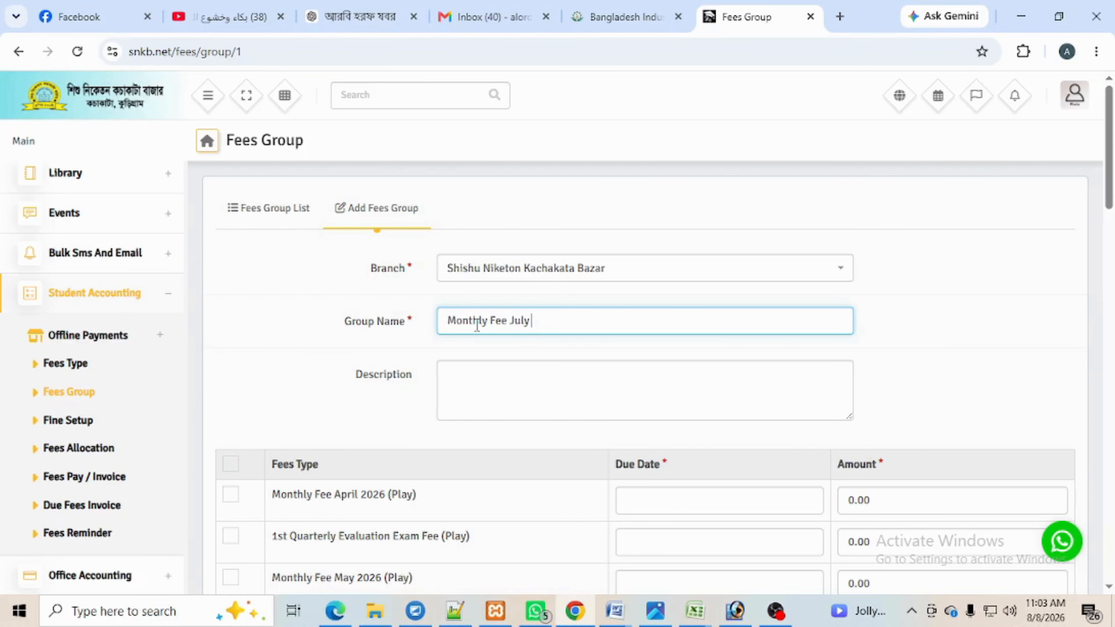
{"action": "type", "text": " 2026"}
{"action": "left_click", "coordinate": [504, 384]}
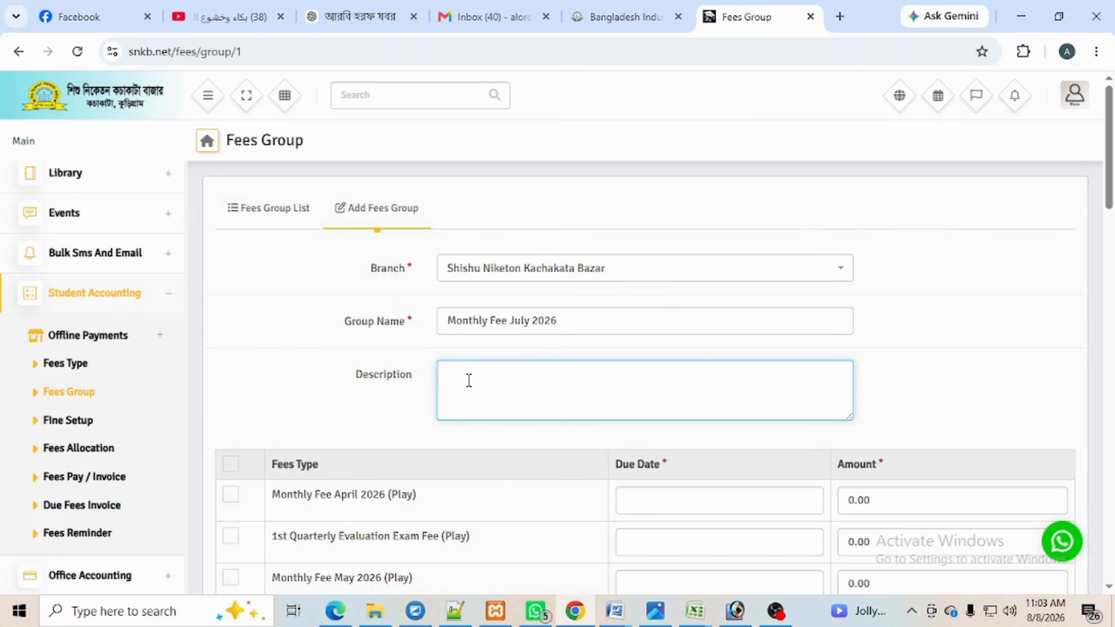
- Append (Six) to the fees group name so it reads Monthly Fee July 2026 (Six)
{"action": "left_click", "coordinate": [571, 323]}
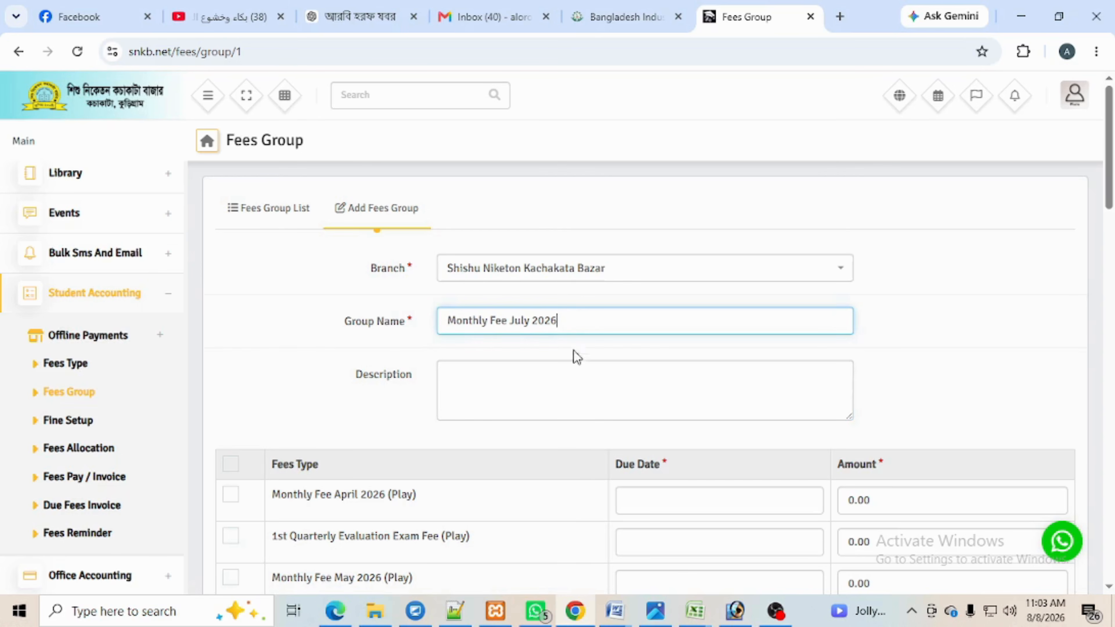
{"action": "scroll", "coordinate": [519, 385], "scroll_direction": "down", "scroll_amount": 1}
{"action": "scroll", "coordinate": [519, 385], "scroll_direction": "down", "scroll_amount": 1}
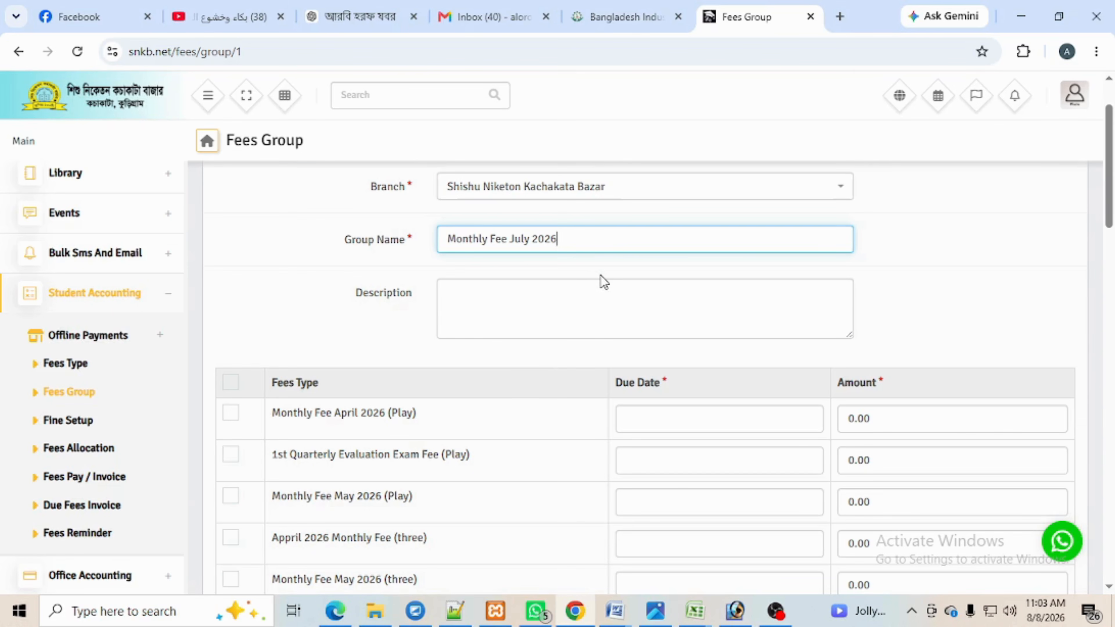
{"action": "type", "text": "()"}
{"action": "key", "text": "Left"}
{"action": "type", "text": "Six"}
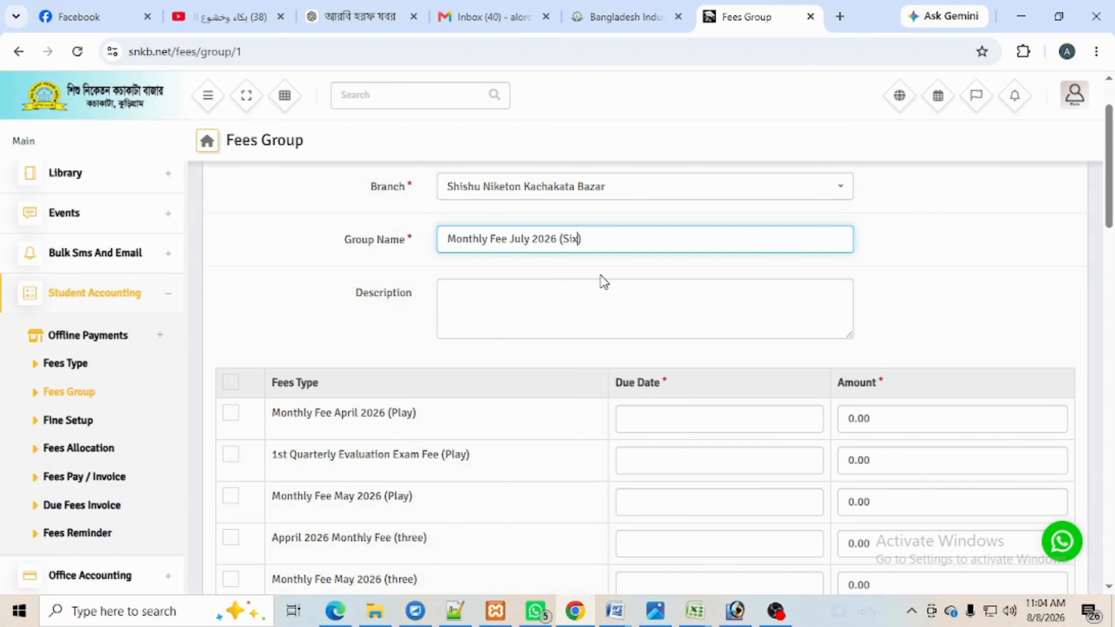
{"action": "left_click", "coordinate": [533, 318]}
- Include the Monthly Fee July 2026 (Six) fees type in the new fees group
{"action": "scroll", "coordinate": [534, 343], "scroll_direction": "down", "scroll_amount": 6}
{"action": "scroll", "coordinate": [757, 406], "scroll_direction": "up", "scroll_amount": 8}
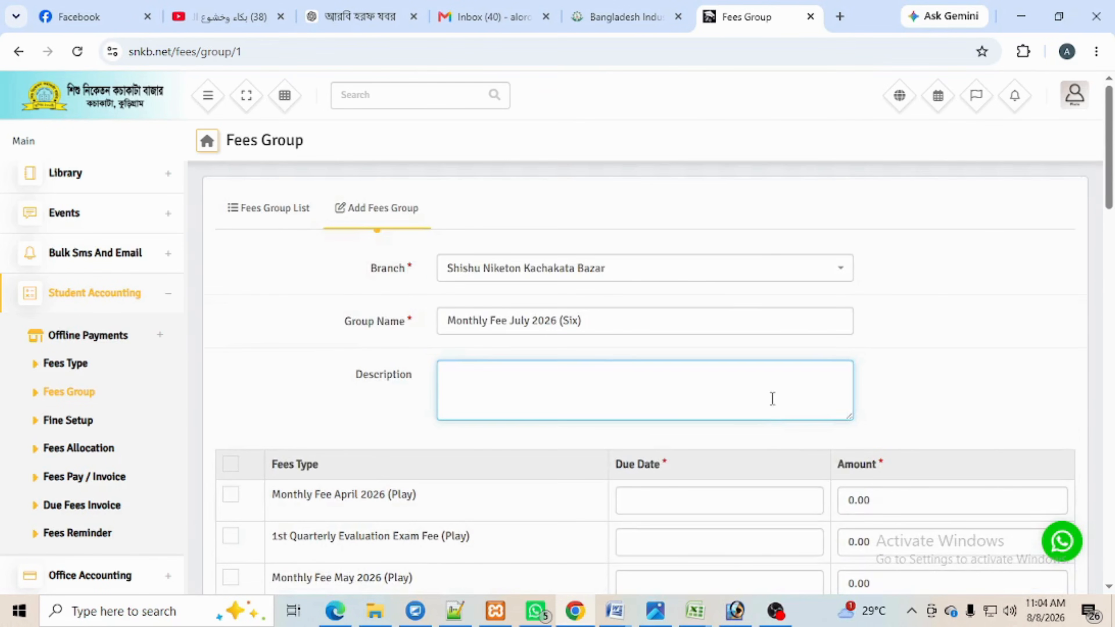
{"action": "scroll", "coordinate": [773, 399], "scroll_direction": "down", "scroll_amount": 6}
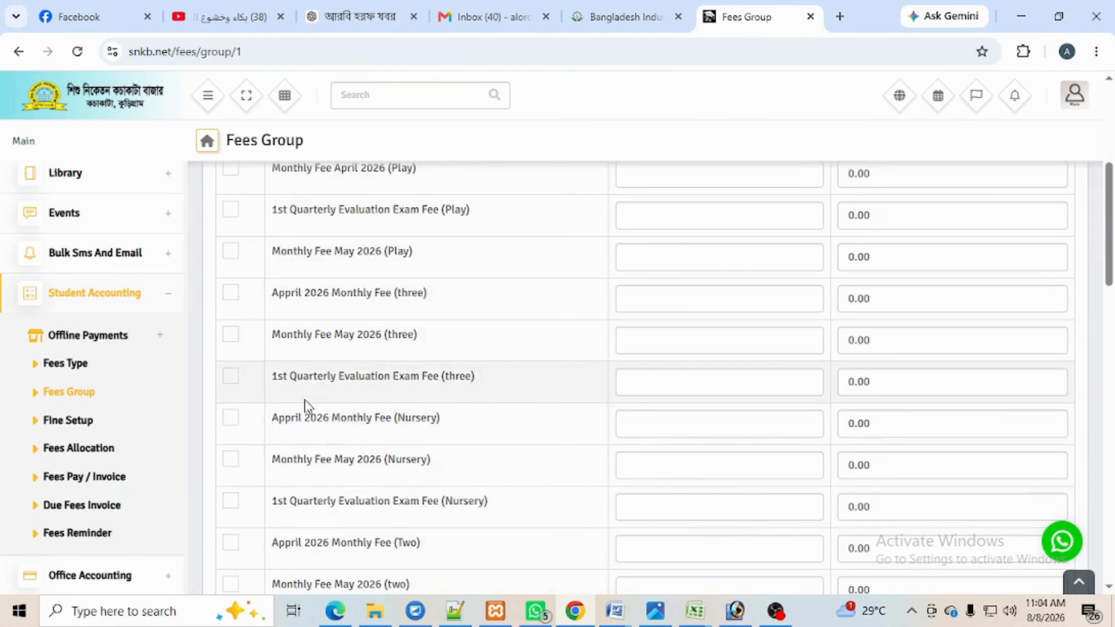
{"action": "scroll", "coordinate": [462, 451], "scroll_direction": "up", "scroll_amount": 8}
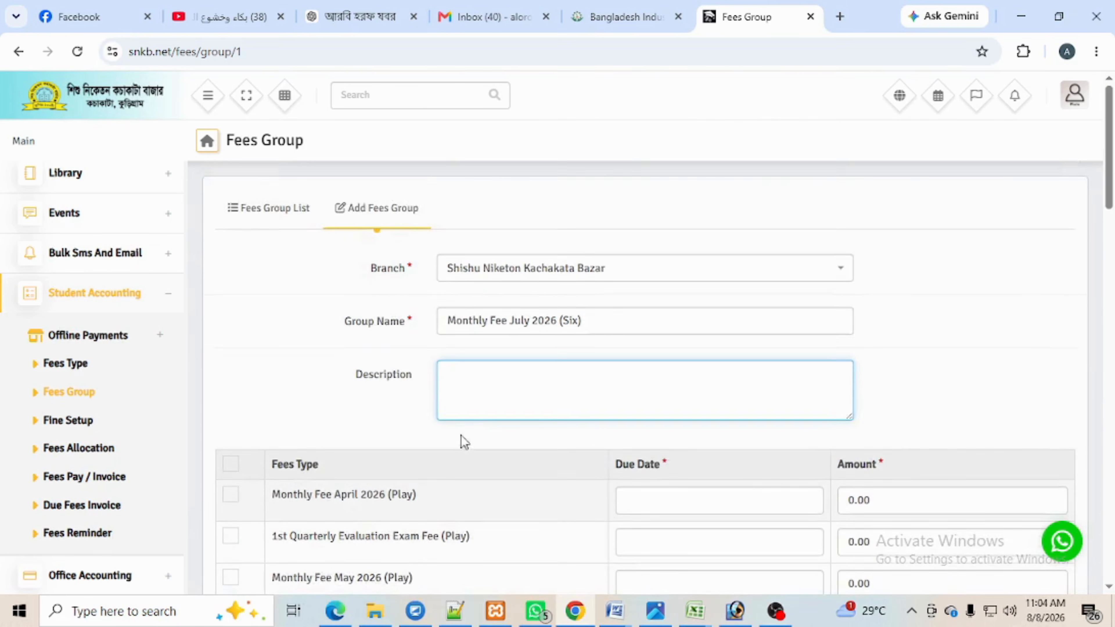
{"action": "scroll", "coordinate": [467, 441], "scroll_direction": "down", "scroll_amount": 2}
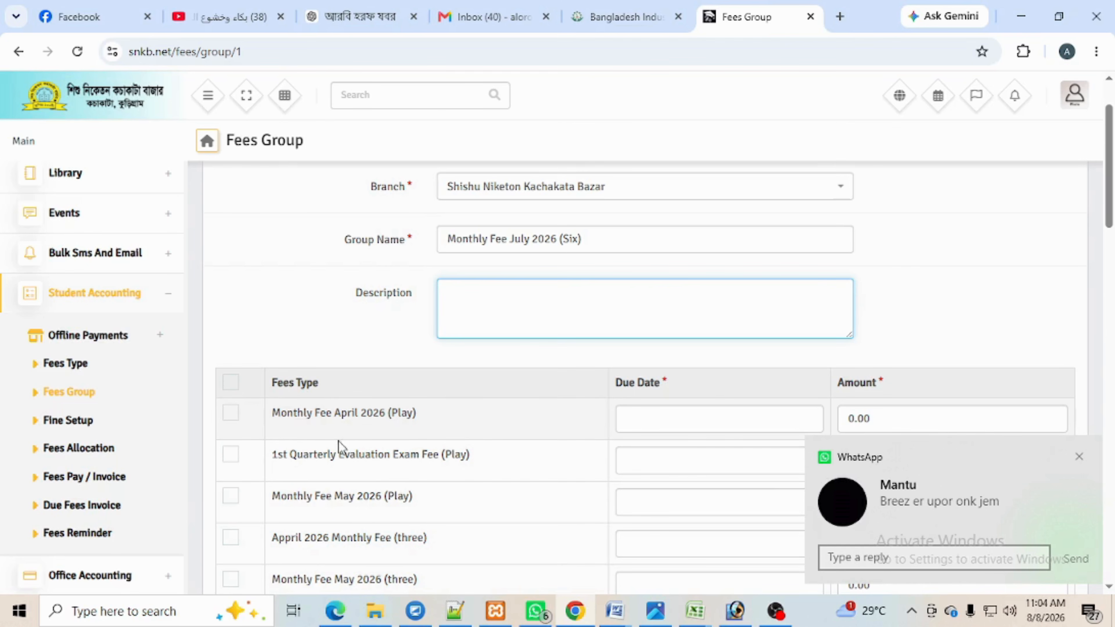
{"action": "scroll", "coordinate": [366, 443], "scroll_direction": "down", "scroll_amount": 4}
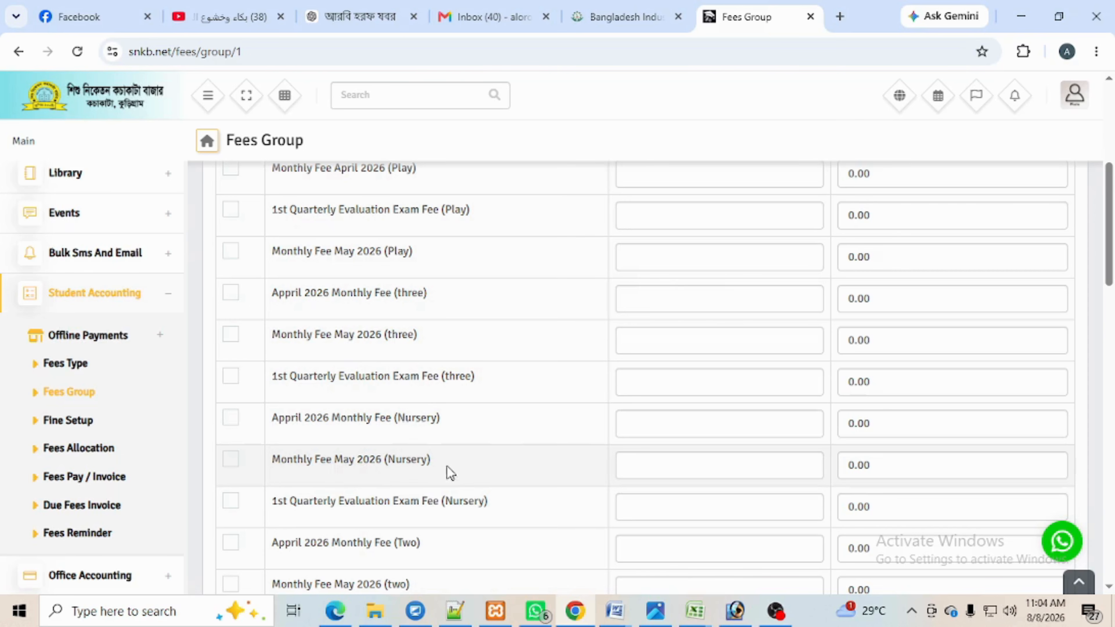
{"action": "scroll", "coordinate": [454, 473], "scroll_direction": "down", "scroll_amount": 2}
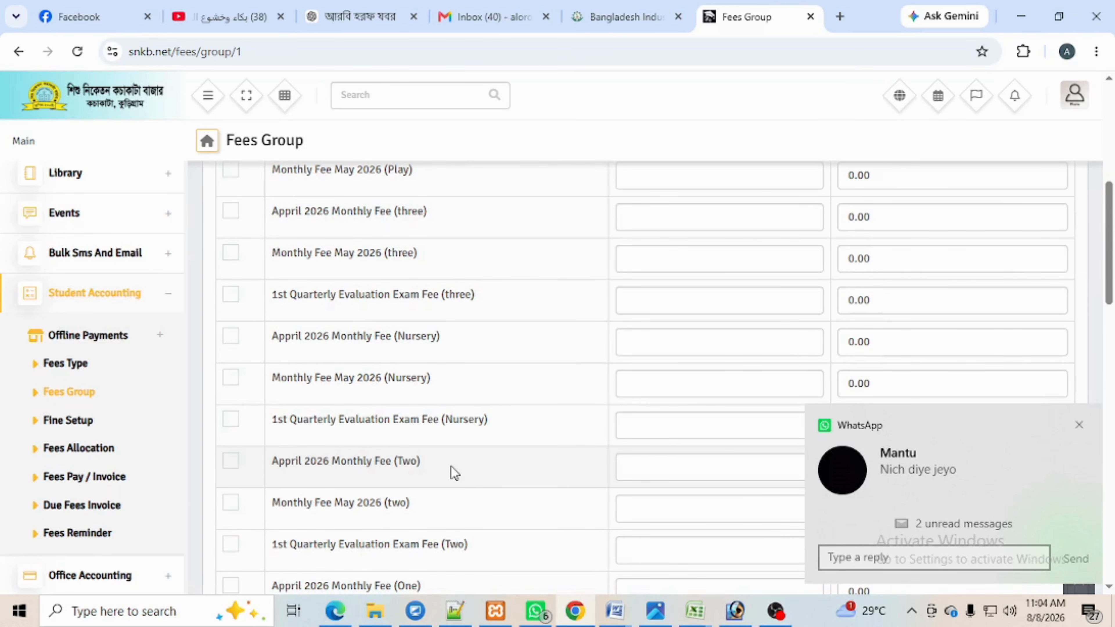
{"action": "scroll", "coordinate": [454, 473], "scroll_direction": "down", "scroll_amount": 2}
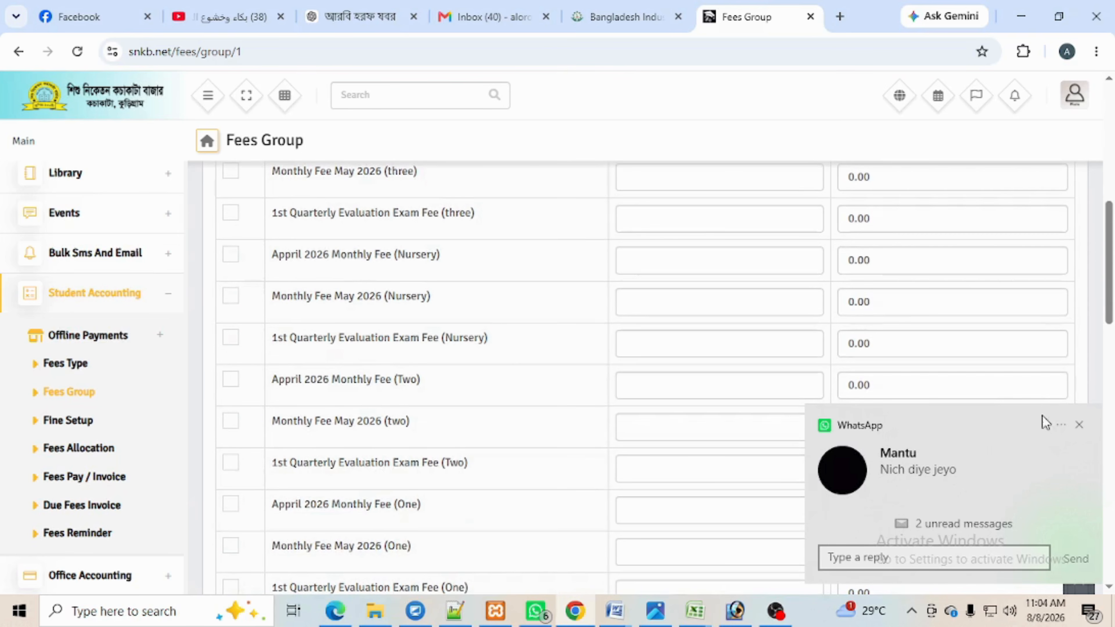
{"action": "left_click", "coordinate": [1080, 428]}
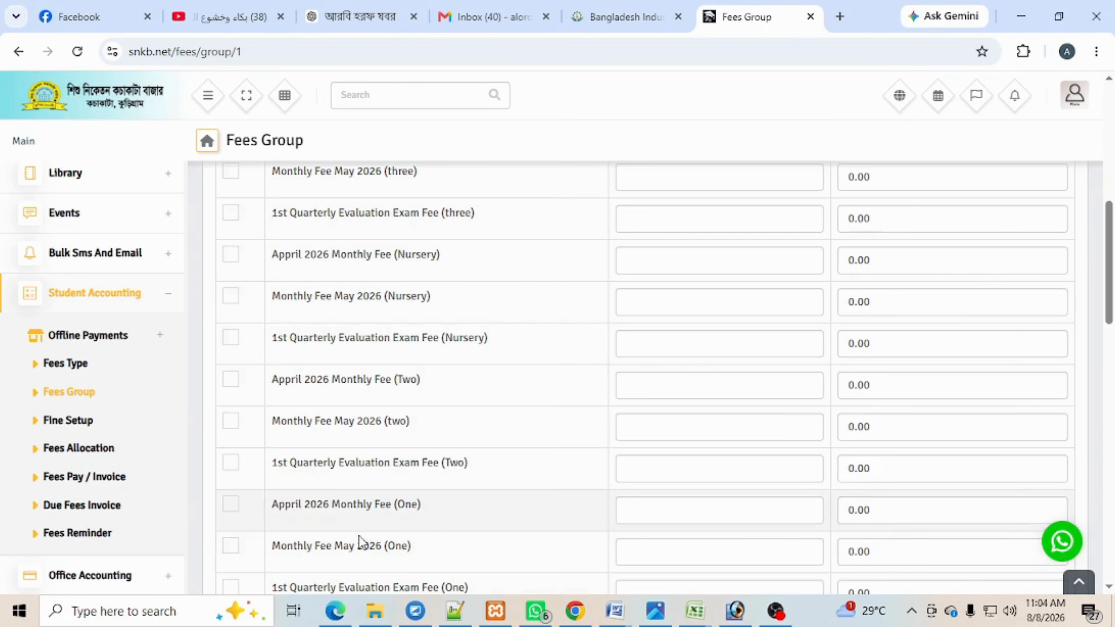
{"action": "scroll", "coordinate": [368, 449], "scroll_direction": "down", "scroll_amount": 2}
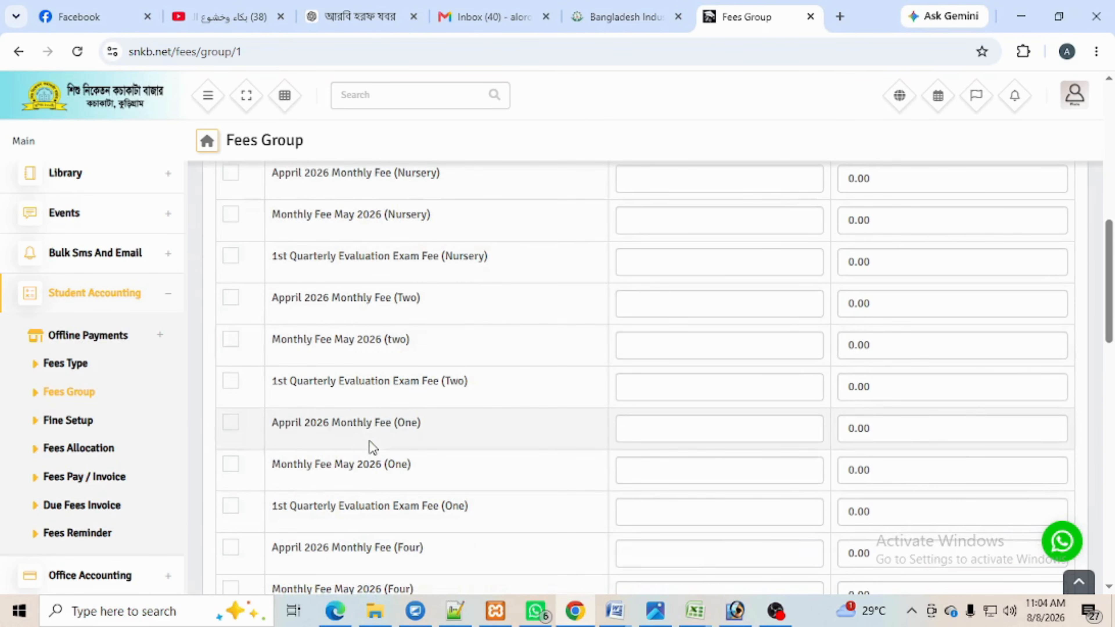
{"action": "scroll", "coordinate": [396, 451], "scroll_direction": "down", "scroll_amount": 6}
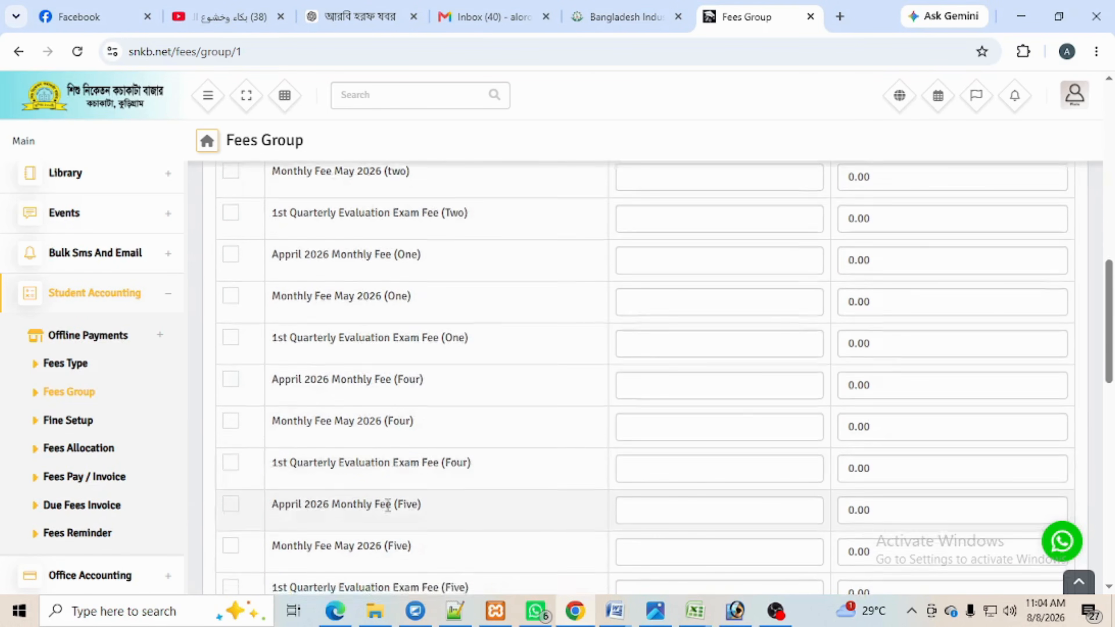
{"action": "scroll", "coordinate": [444, 535], "scroll_direction": "down", "scroll_amount": 12}
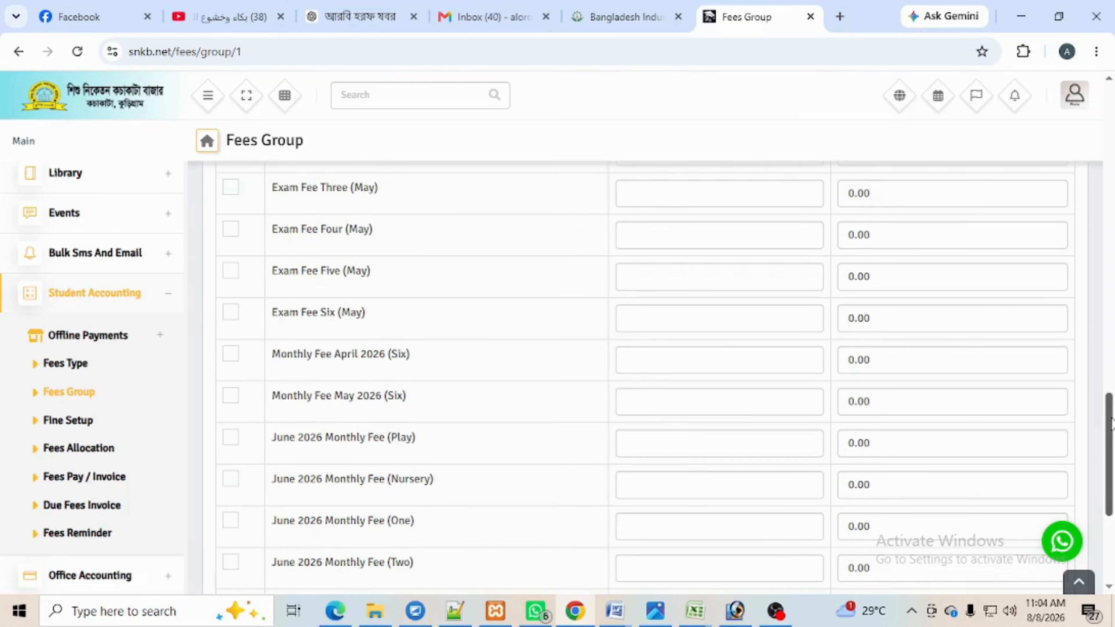
{"action": "scroll", "coordinate": [1113, 427], "scroll_direction": "down", "scroll_amount": 6}
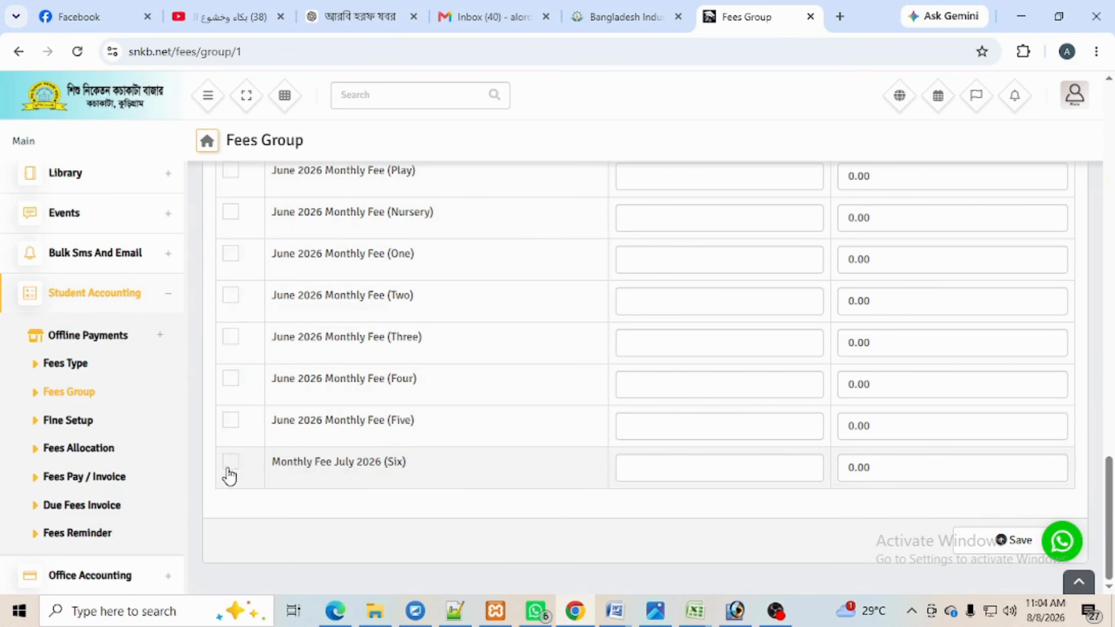
{"action": "left_click", "coordinate": [231, 463]}
{"action": "left_click", "coordinate": [684, 476]}
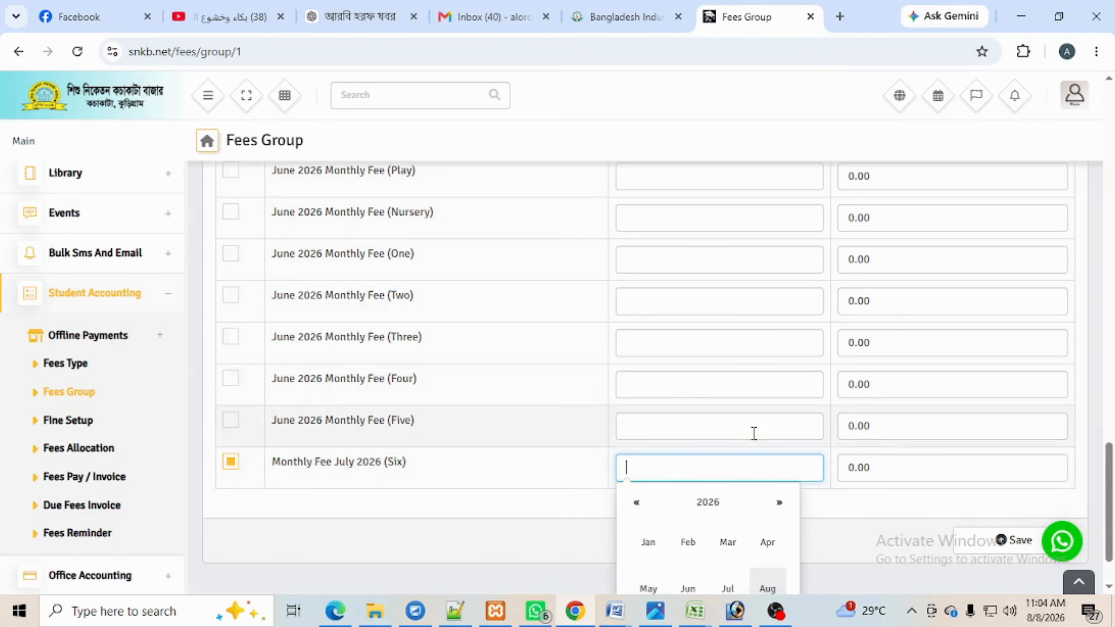
{"action": "scroll", "coordinate": [755, 435], "scroll_direction": "down", "scroll_amount": 2}
{"action": "left_click_drag", "start_coordinate": [1111, 563], "coordinate": [1114, 591]}
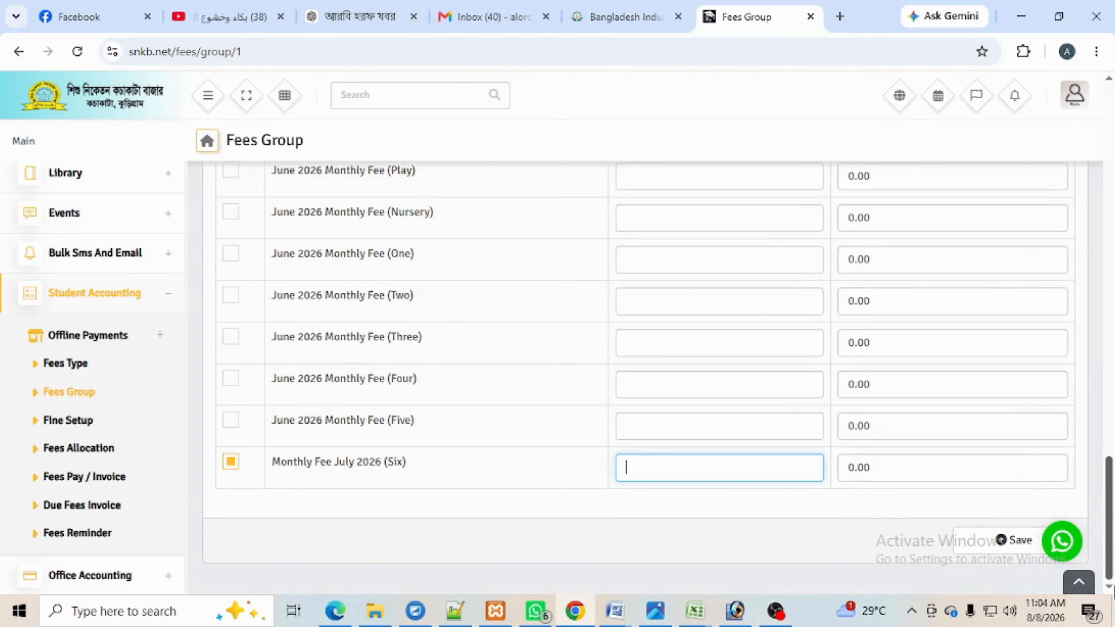
{"action": "left_click_drag", "start_coordinate": [1111, 496], "coordinate": [1113, 285]}
{"action": "left_click_drag", "start_coordinate": [1114, 383], "coordinate": [1114, 506]}
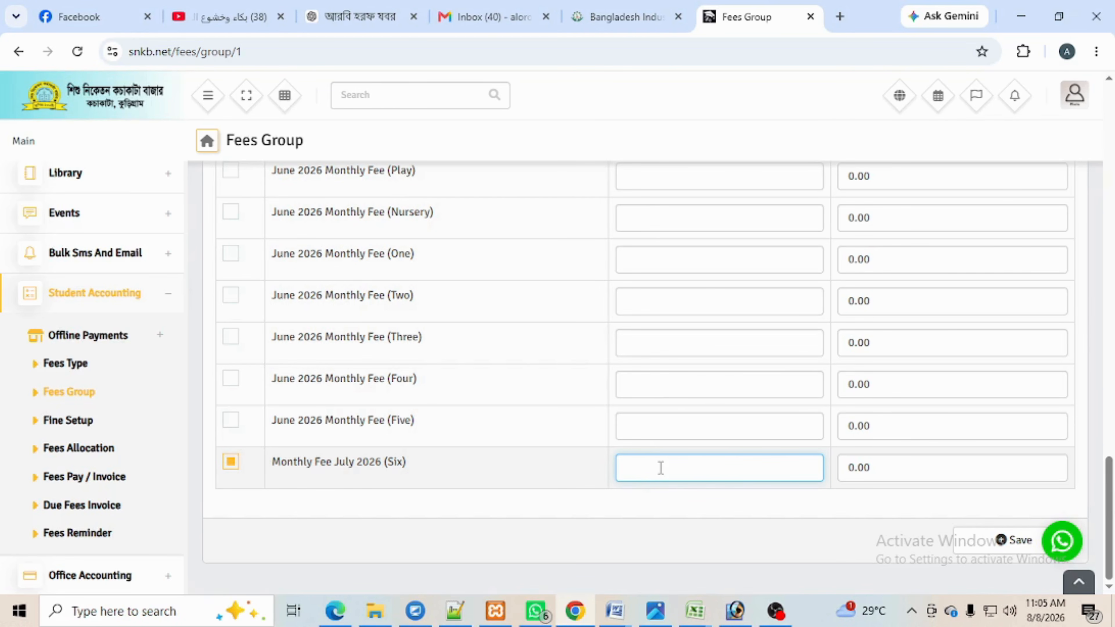
{"action": "left_click", "coordinate": [683, 426]}
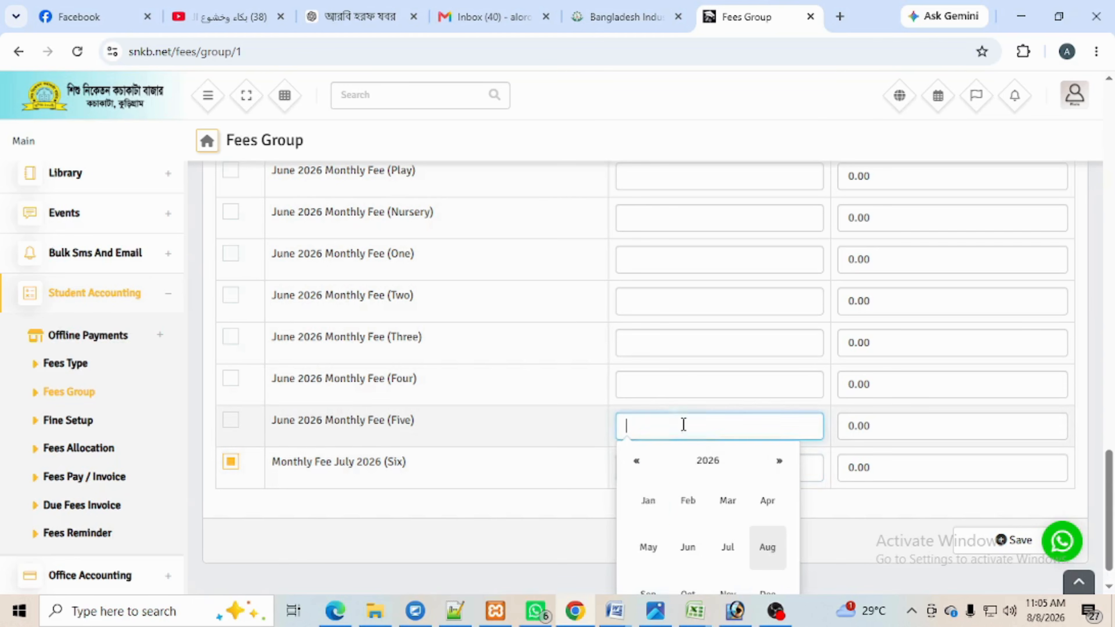
- Set the due date of the Monthly Fee July 2026 (Six) fees type to 2026-08-31
{"action": "left_click", "coordinate": [635, 471]}
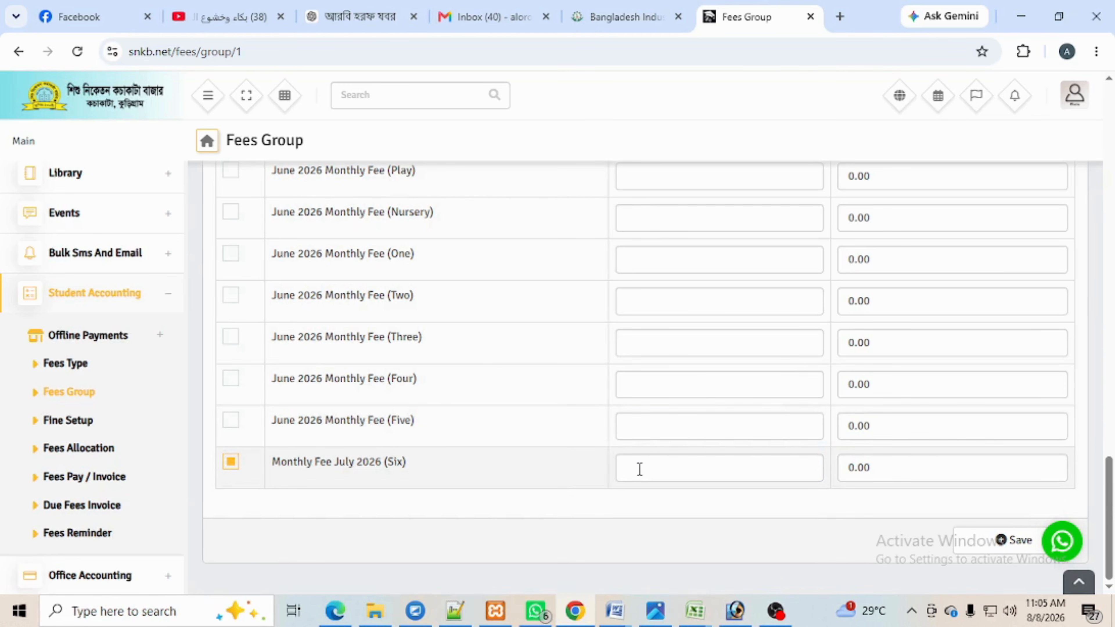
{"action": "scroll", "coordinate": [658, 474], "scroll_direction": "down", "scroll_amount": 2}
{"action": "left_click", "coordinate": [707, 422]}
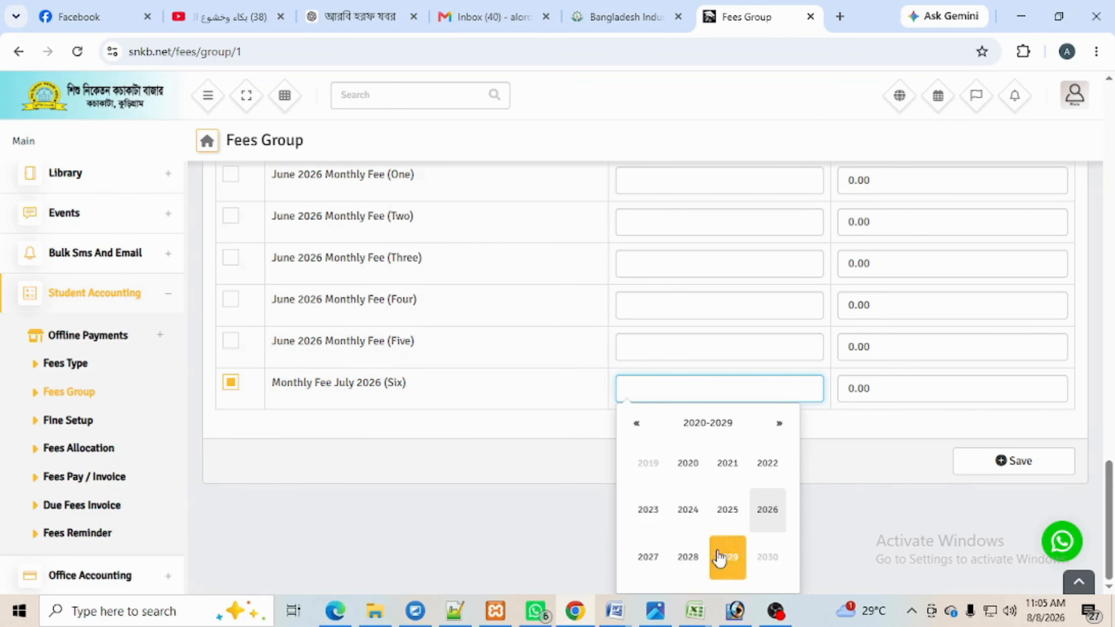
{"action": "left_click", "coordinate": [766, 514]}
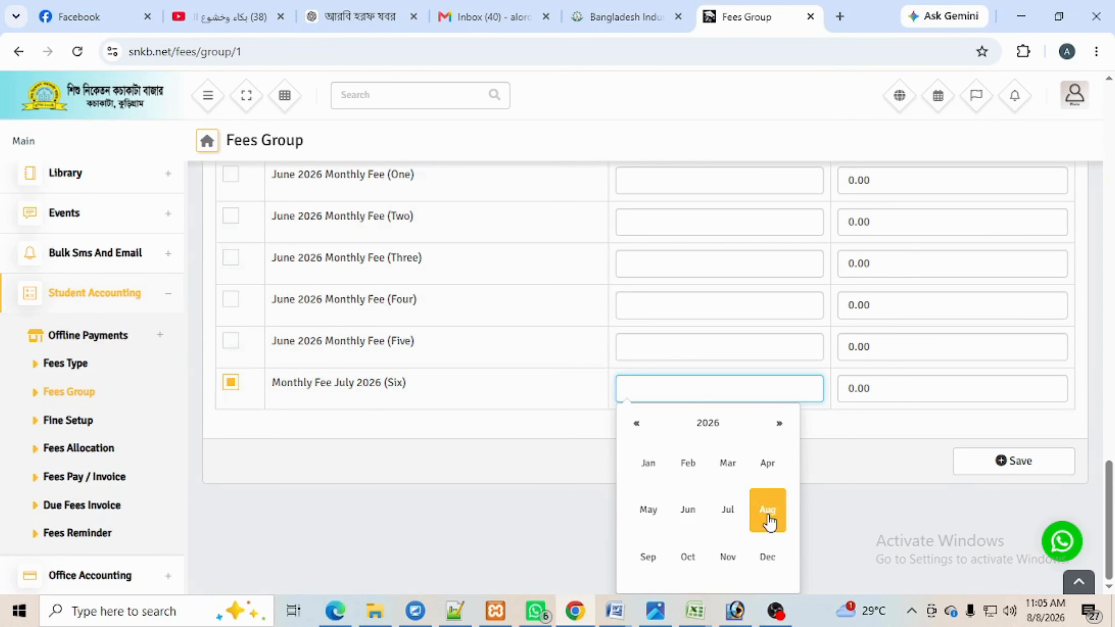
{"action": "left_click", "coordinate": [770, 520]}
{"action": "scroll", "coordinate": [786, 451], "scroll_direction": "down", "scroll_amount": 1}
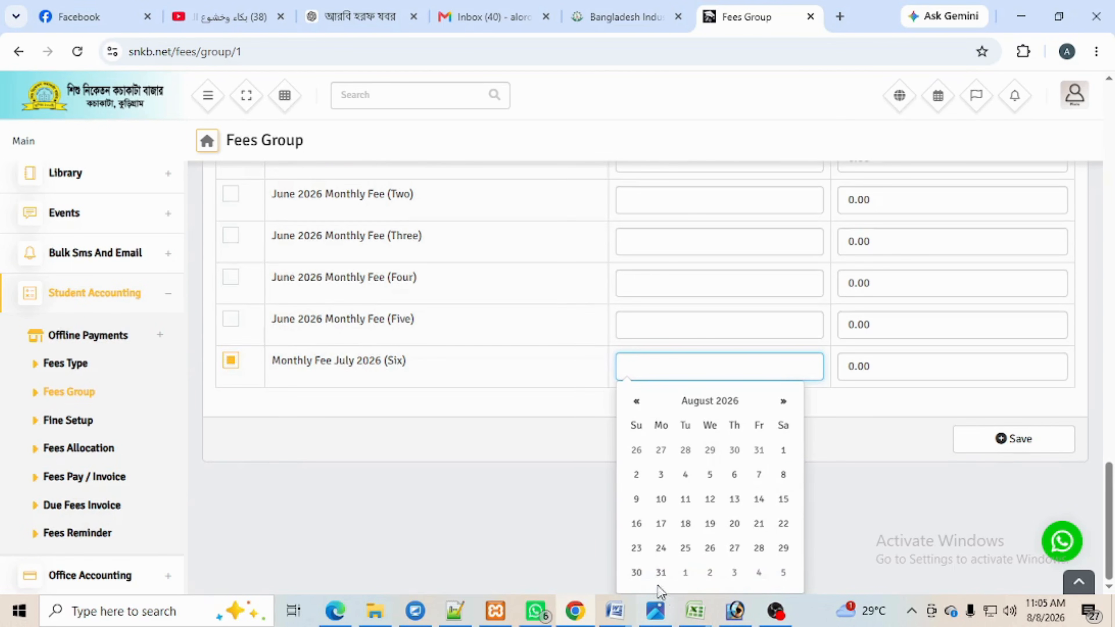
{"action": "left_click", "coordinate": [661, 573]}
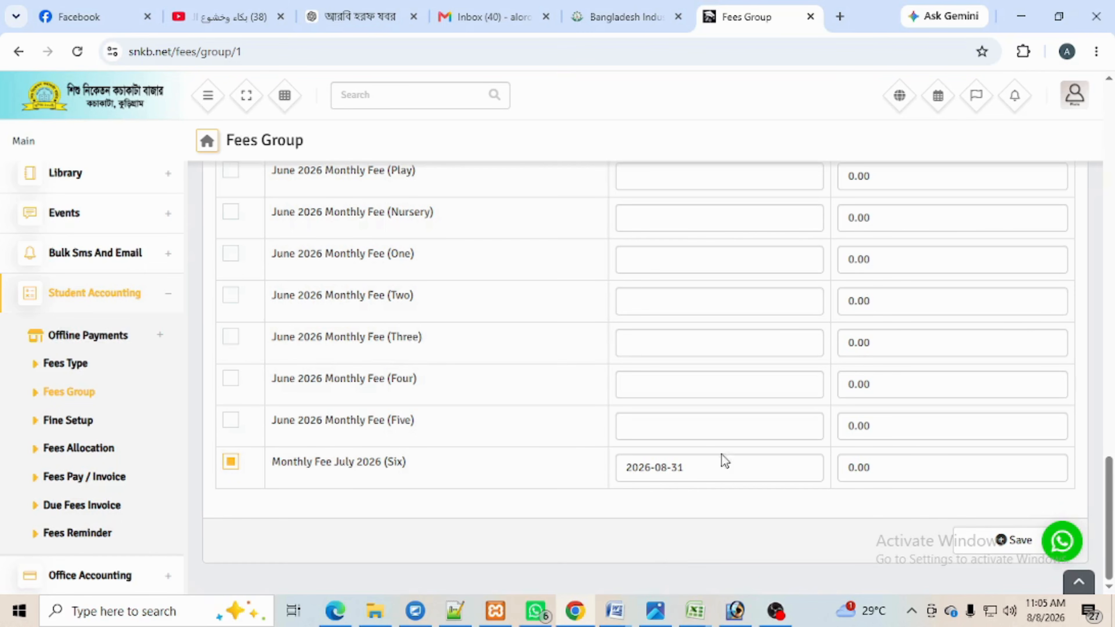
- Set the amount of Monthly Fee July 2026 (Six) to 1000 and save the fees group
{"action": "left_click_drag", "start_coordinate": [893, 466], "coordinate": [847, 465]}
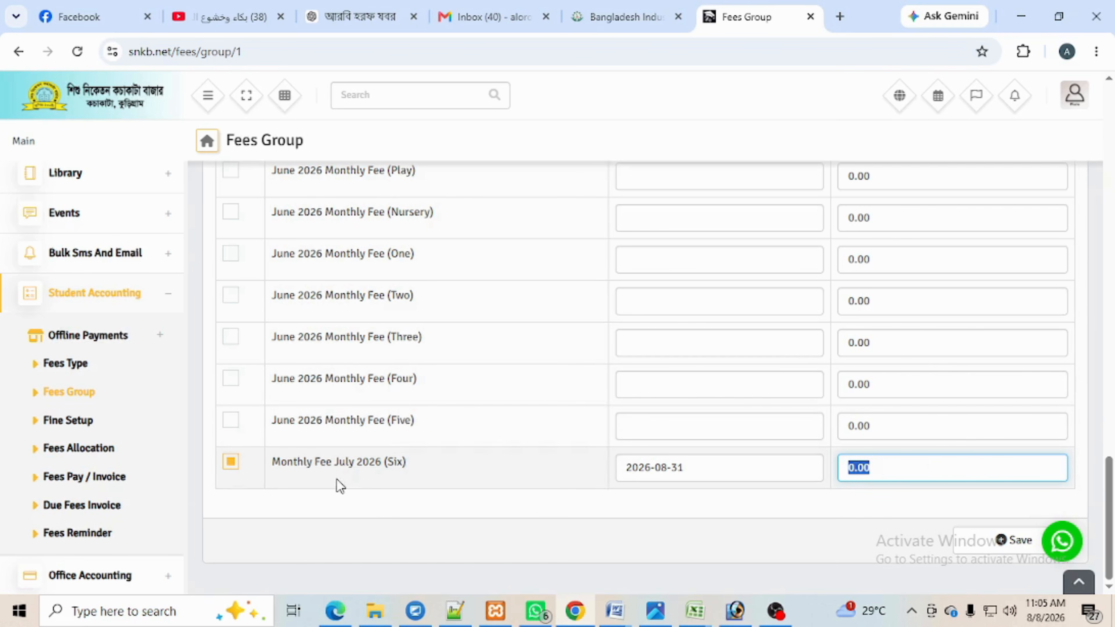
{"action": "type", "text": "1000"}
{"action": "left_click", "coordinate": [1008, 543]}
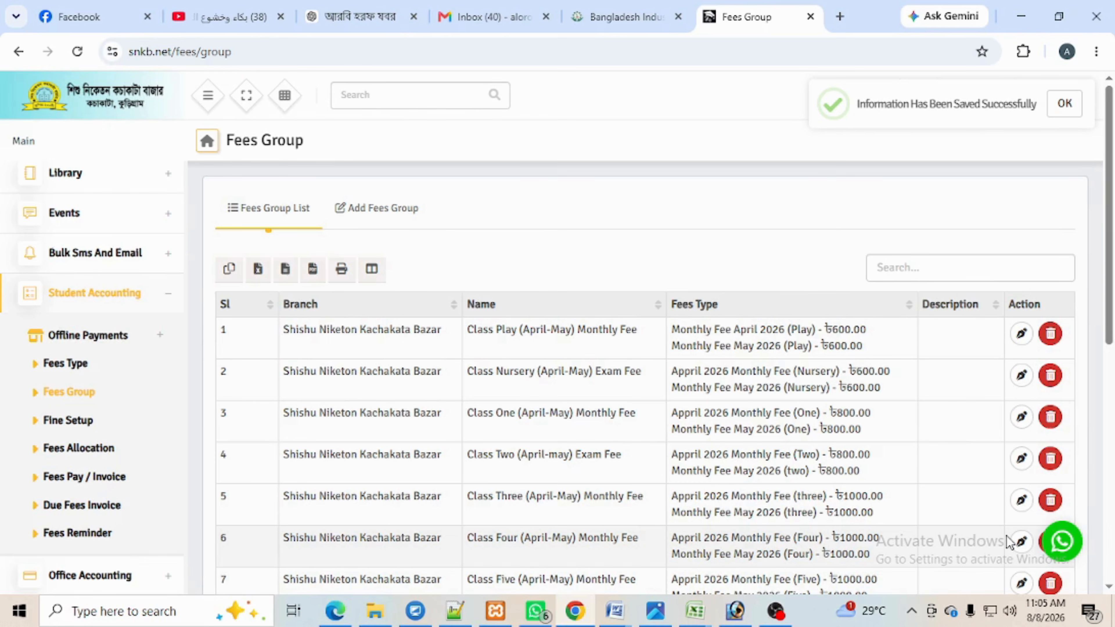
- Open the fees allocation page and choose the Shishu Niketon Kachakata Bazar branch and class Six
{"action": "left_click", "coordinate": [88, 450]}
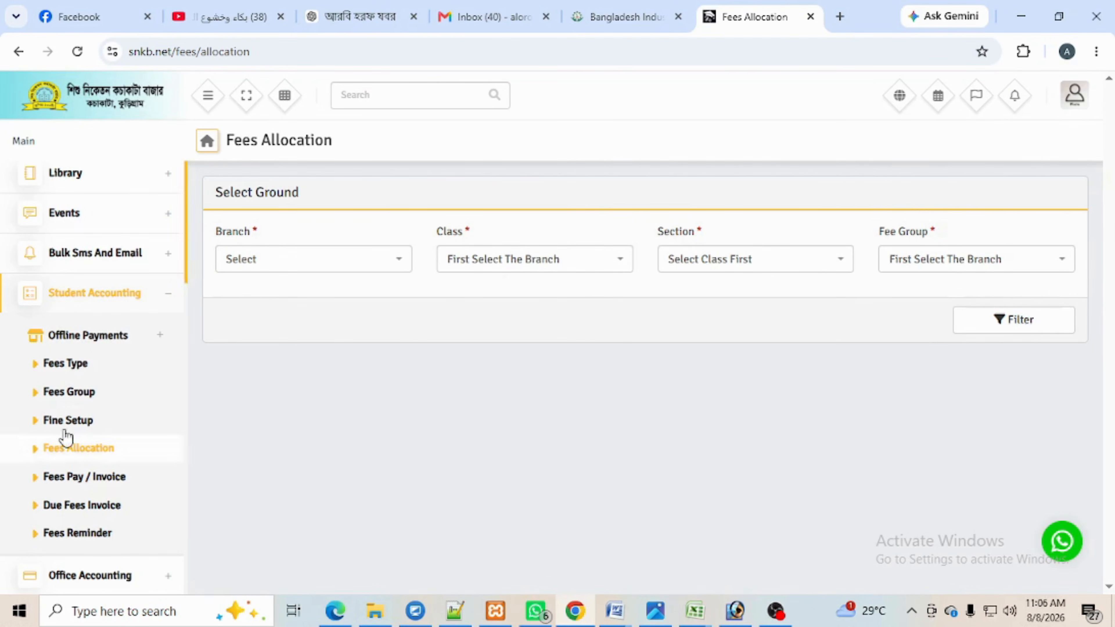
{"action": "left_click", "coordinate": [396, 269]}
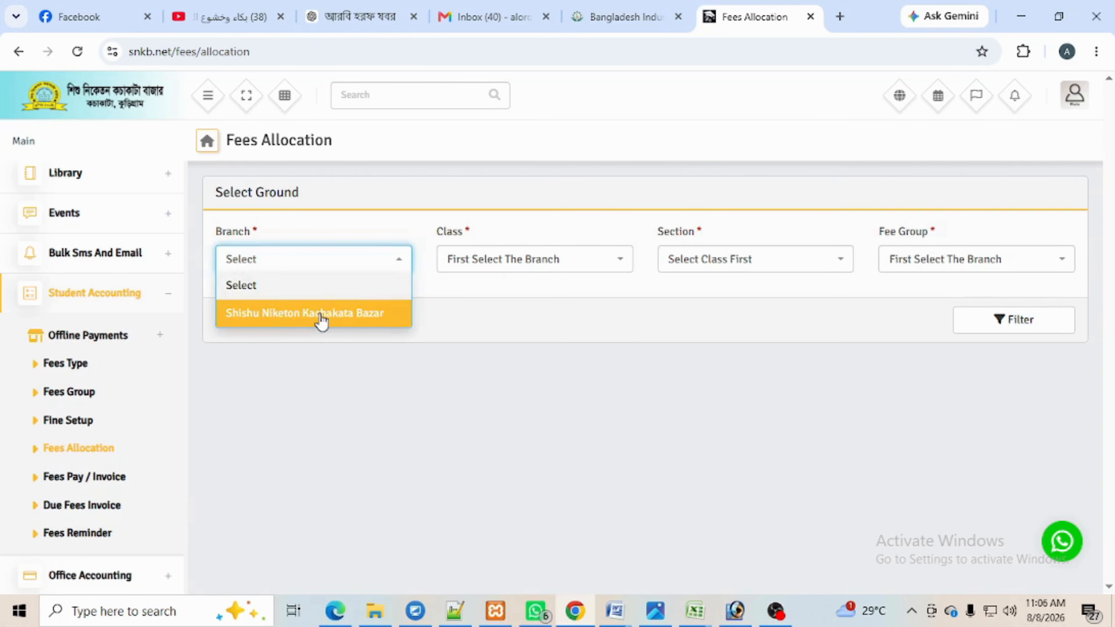
{"action": "left_click", "coordinate": [322, 321]}
{"action": "left_click", "coordinate": [549, 260]}
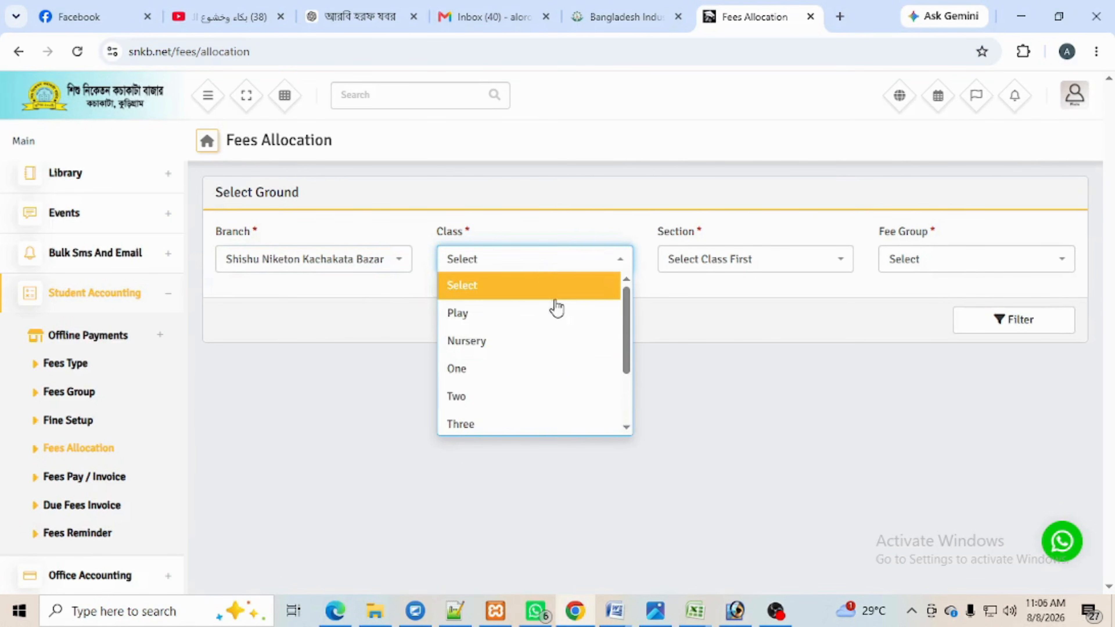
{"action": "scroll", "coordinate": [567, 360], "scroll_direction": "down", "scroll_amount": 2}
{"action": "left_click", "coordinate": [488, 423]}
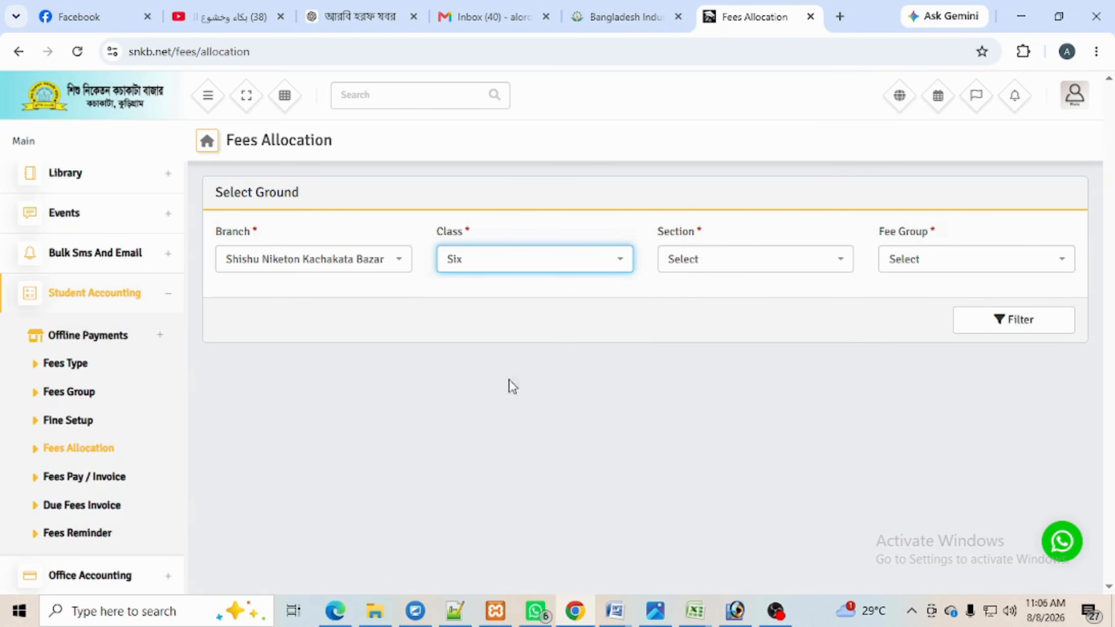
- Choose all sections and the fee group Monthly Fee July 2026 (Six), and filter the students
{"action": "left_click", "coordinate": [735, 271]}
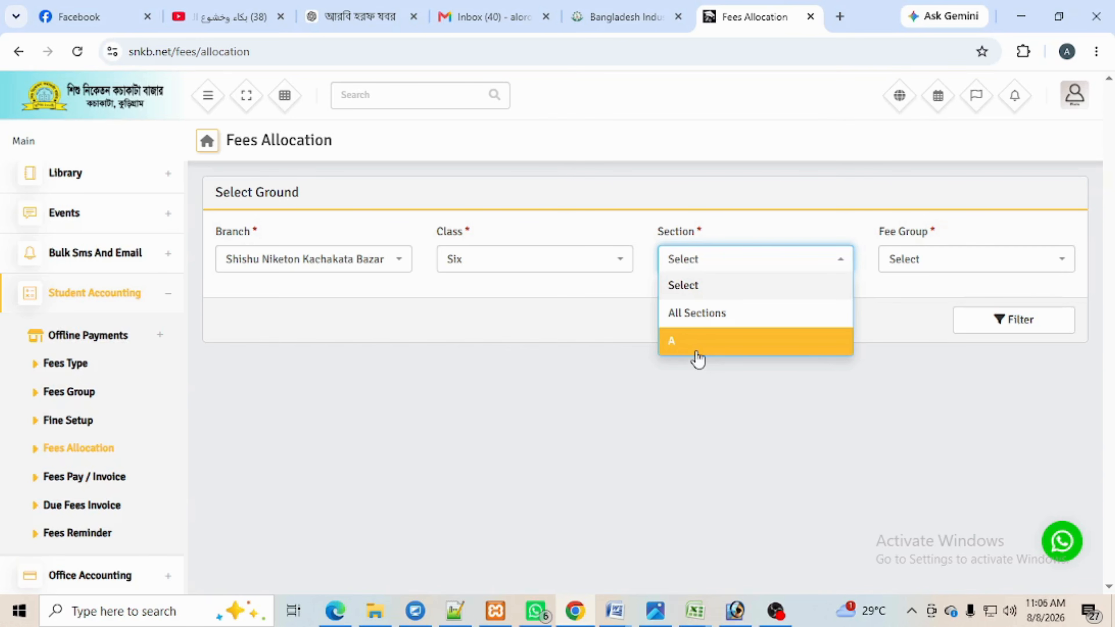
{"action": "left_click", "coordinate": [693, 319]}
{"action": "left_click", "coordinate": [940, 263]}
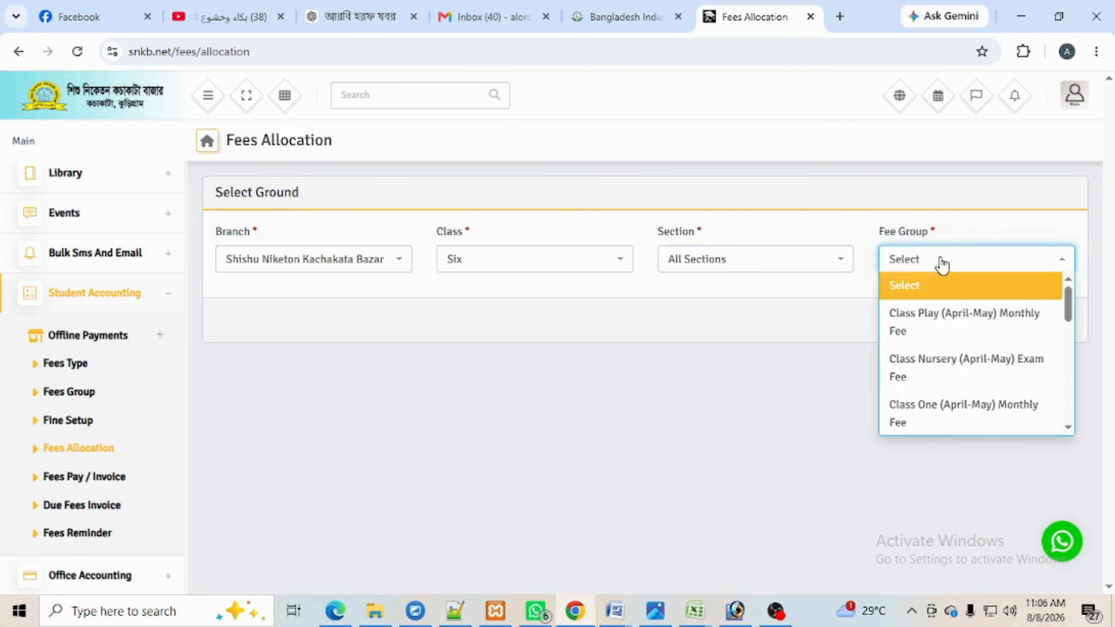
{"action": "scroll", "coordinate": [939, 373], "scroll_direction": "down", "scroll_amount": 5}
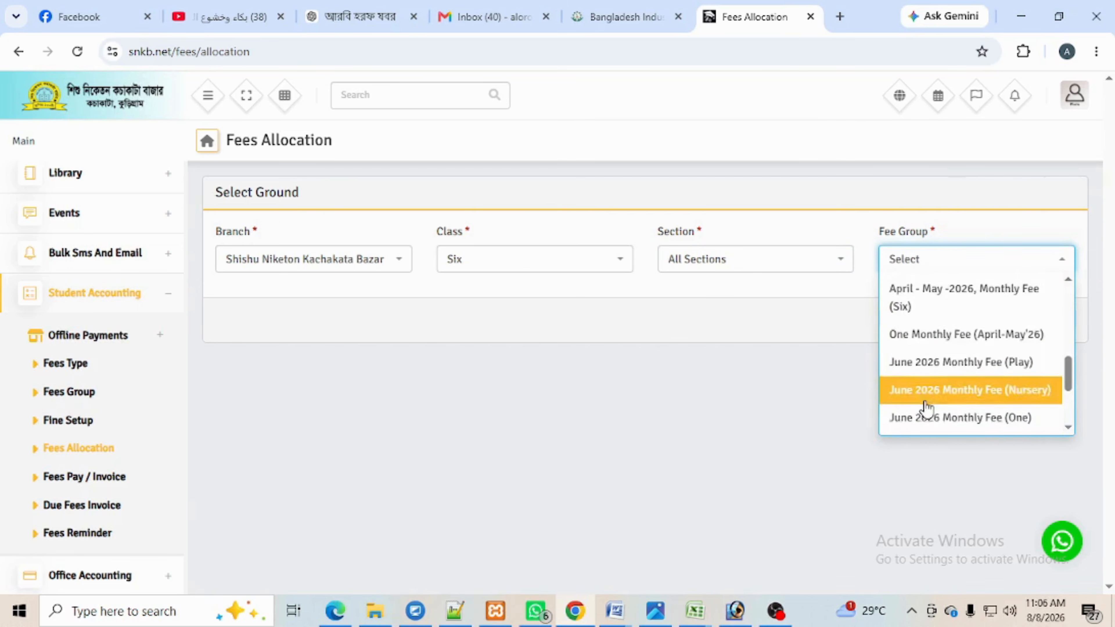
{"action": "scroll", "coordinate": [927, 408], "scroll_direction": "down", "scroll_amount": 3}
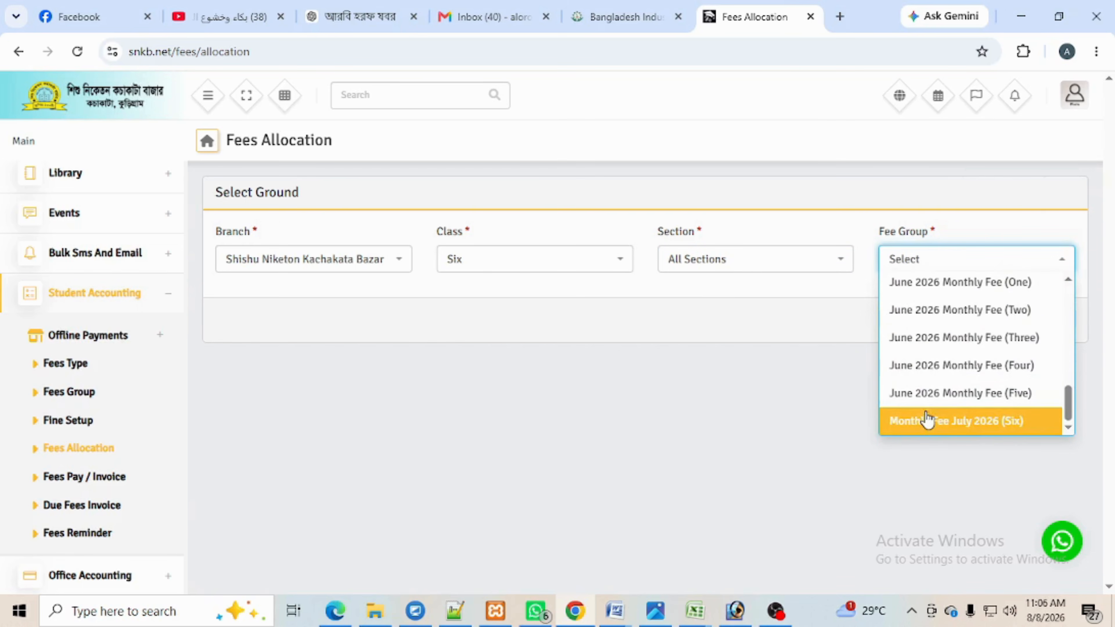
{"action": "left_click", "coordinate": [987, 430]}
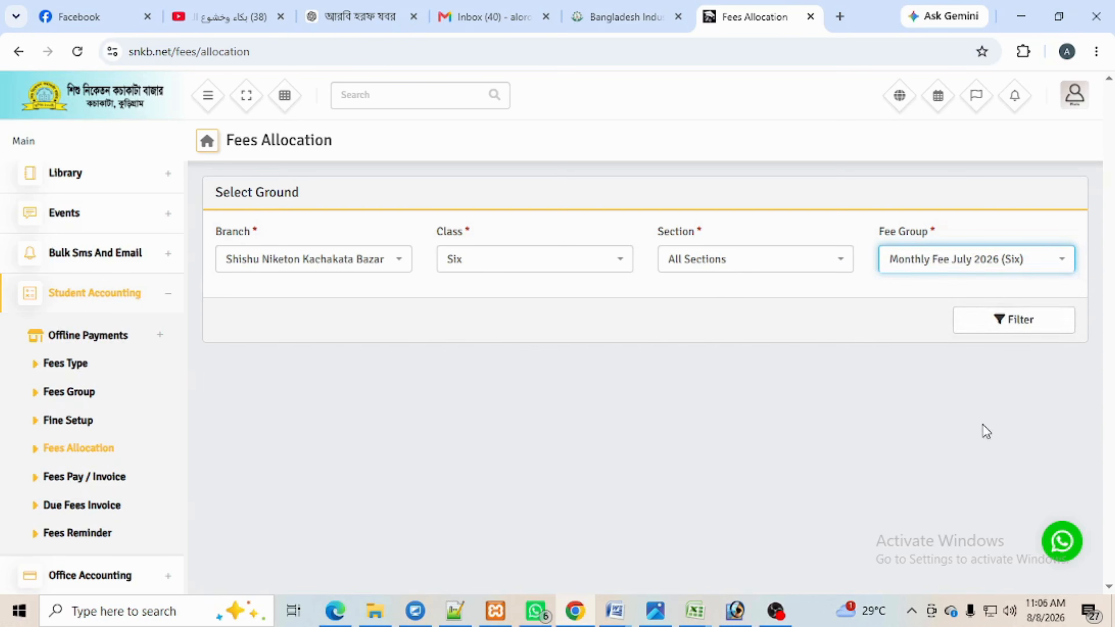
{"action": "left_click", "coordinate": [1023, 320]}
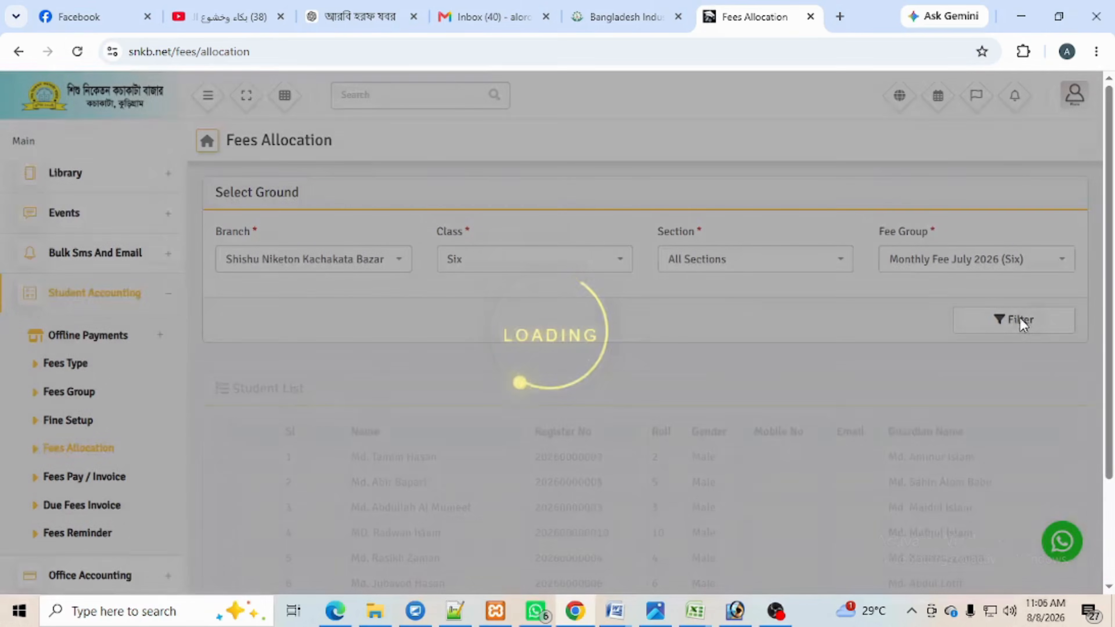
- Select all students in the student list and clear the whole selection again
{"action": "scroll", "coordinate": [470, 448], "scroll_direction": "down", "scroll_amount": 3}
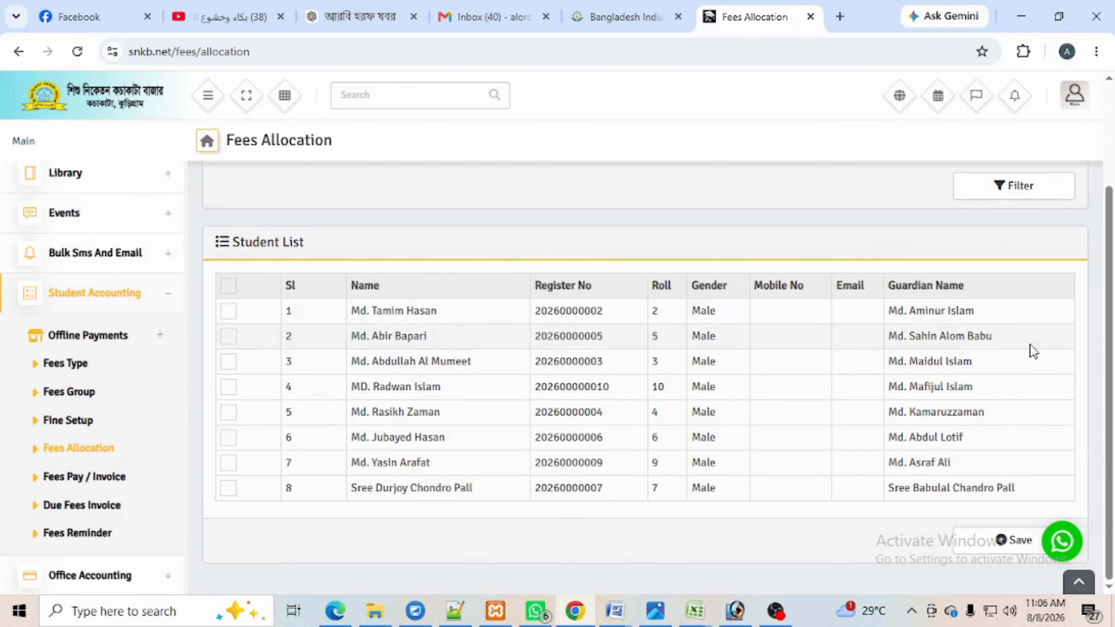
{"action": "left_click", "coordinate": [228, 290]}
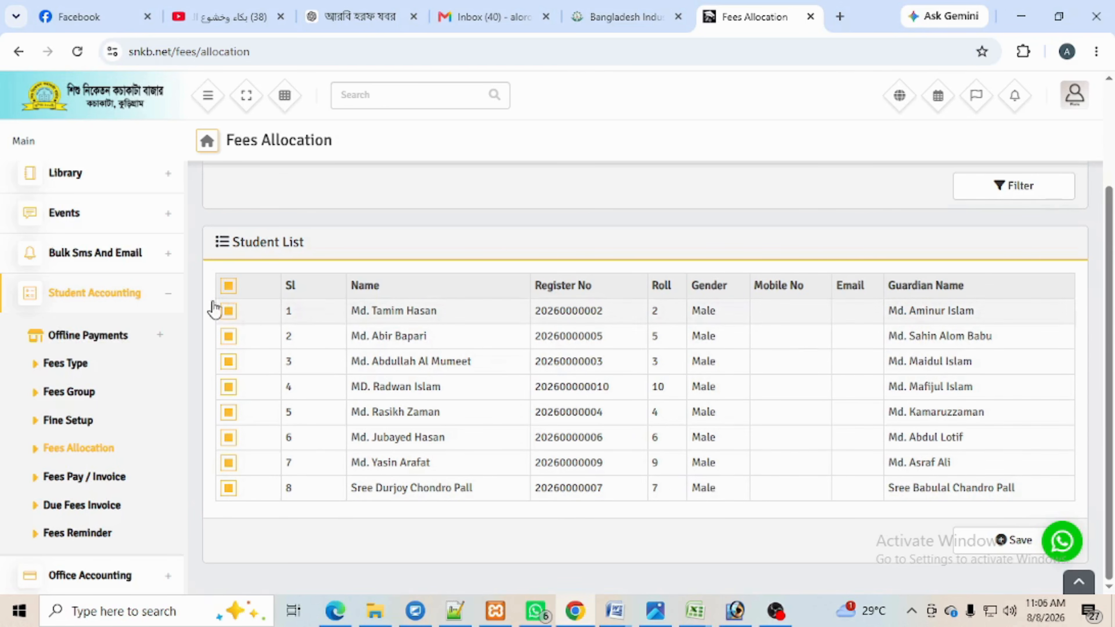
{"action": "left_click", "coordinate": [228, 286]}
- Select the students in rows 1, 2, 4, 5, 6 and 8 of the student list individually
{"action": "left_click", "coordinate": [228, 311]}
{"action": "left_click", "coordinate": [228, 337]}
{"action": "left_click", "coordinate": [229, 387]}
{"action": "left_click", "coordinate": [228, 412]}
{"action": "left_click", "coordinate": [228, 438]}
{"action": "left_click", "coordinate": [228, 488]}
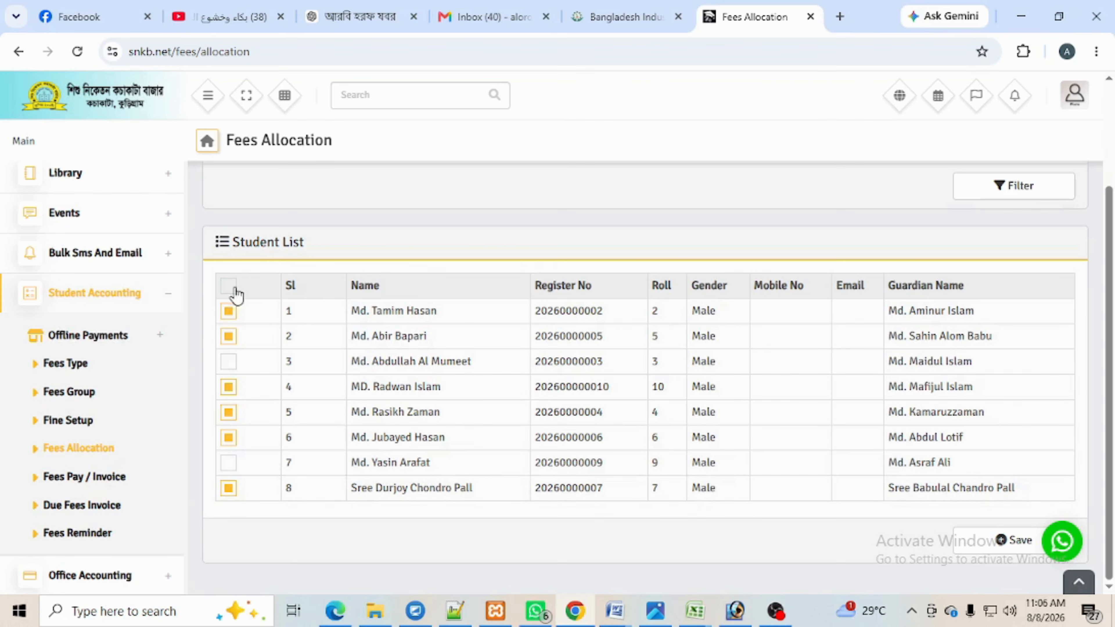
- Select all listed class Six students and save the fee allocation
{"action": "left_click", "coordinate": [228, 286]}
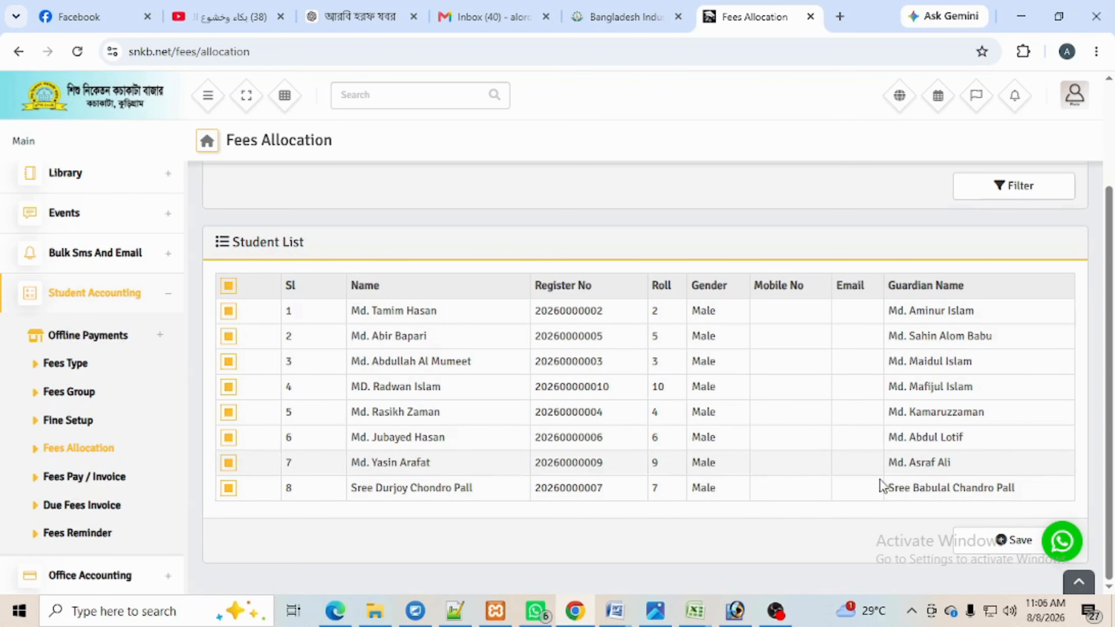
{"action": "scroll", "coordinate": [598, 357], "scroll_direction": "up", "scroll_amount": 3}
{"action": "scroll", "coordinate": [598, 357], "scroll_direction": "down", "scroll_amount": 3}
{"action": "left_click", "coordinate": [996, 544]}
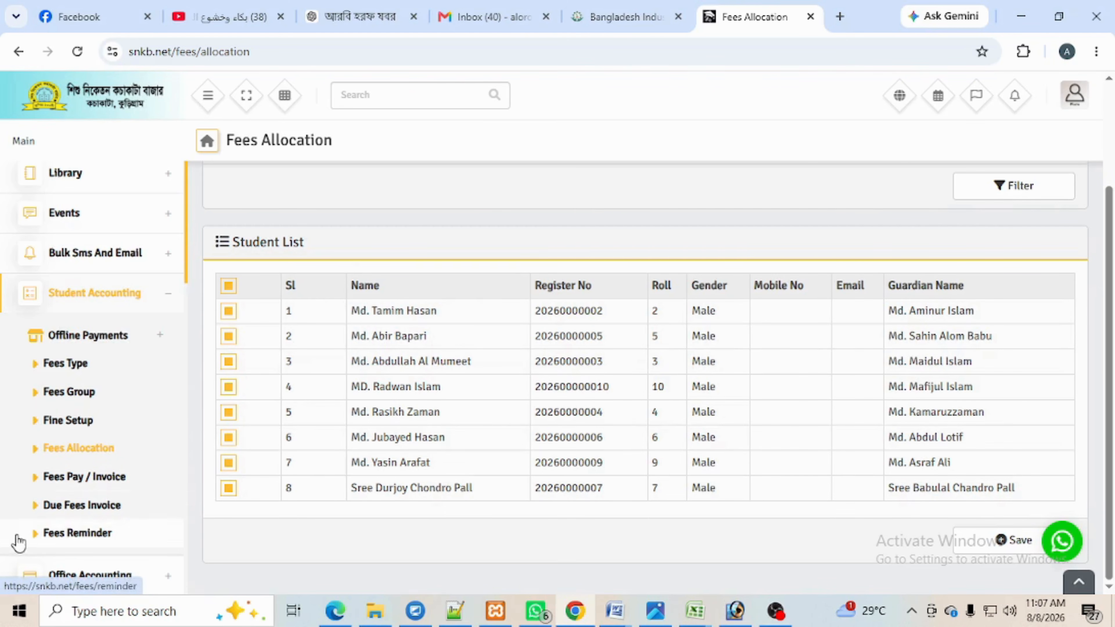
- Open the Fees Pay / Invoice page and choose the Shishu Niketon Kachakata Bazar branch and class Six
{"action": "left_click", "coordinate": [94, 479]}
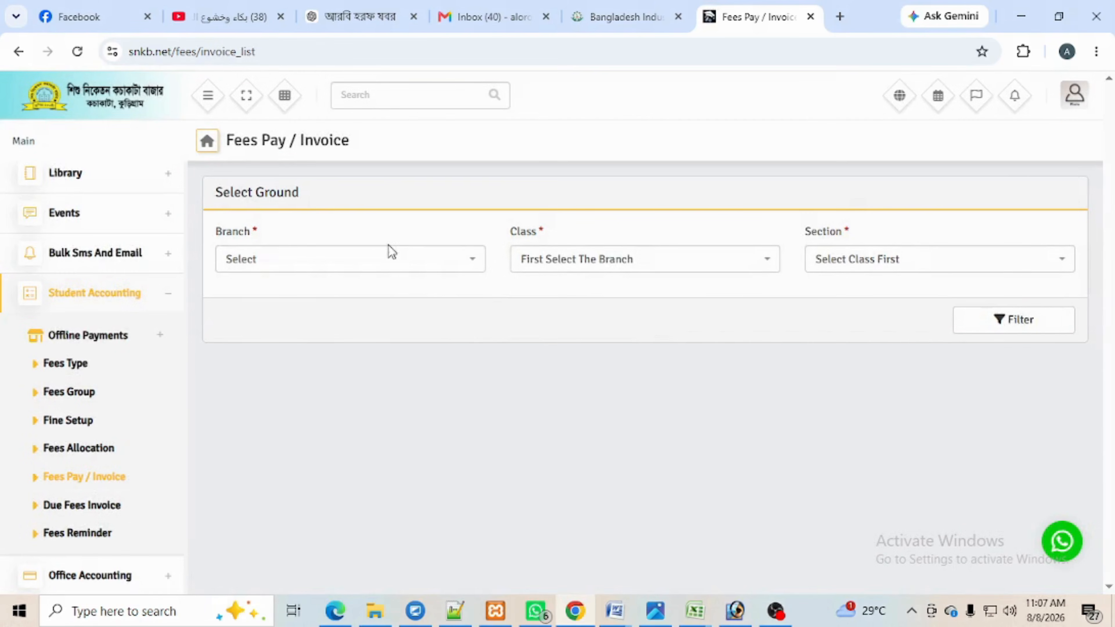
{"action": "left_click", "coordinate": [388, 265]}
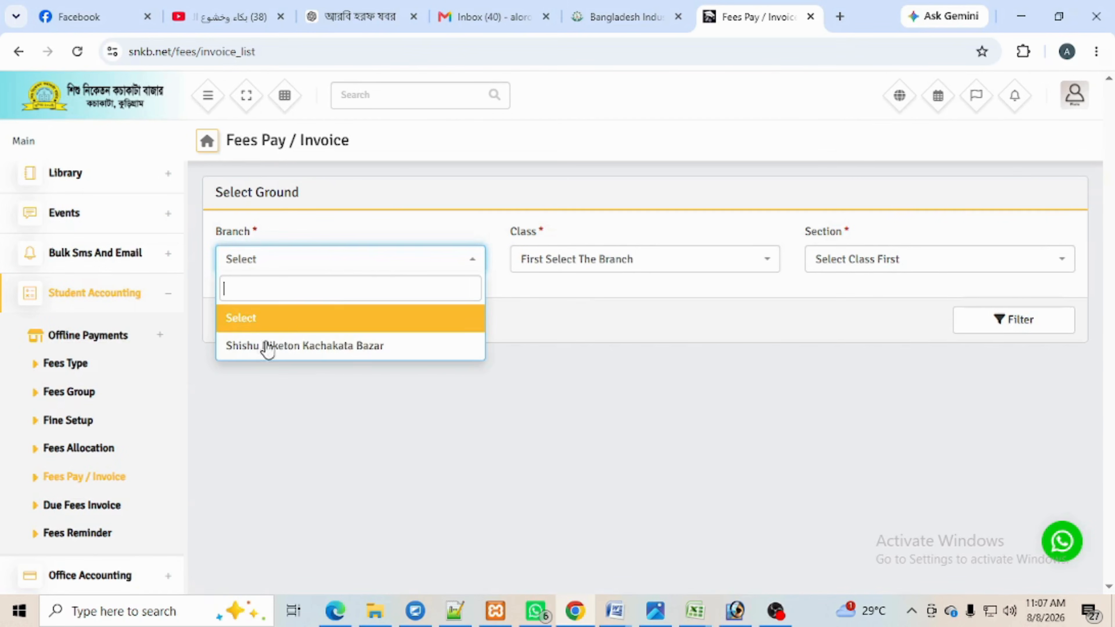
{"action": "left_click", "coordinate": [307, 347]}
{"action": "left_click", "coordinate": [561, 257]}
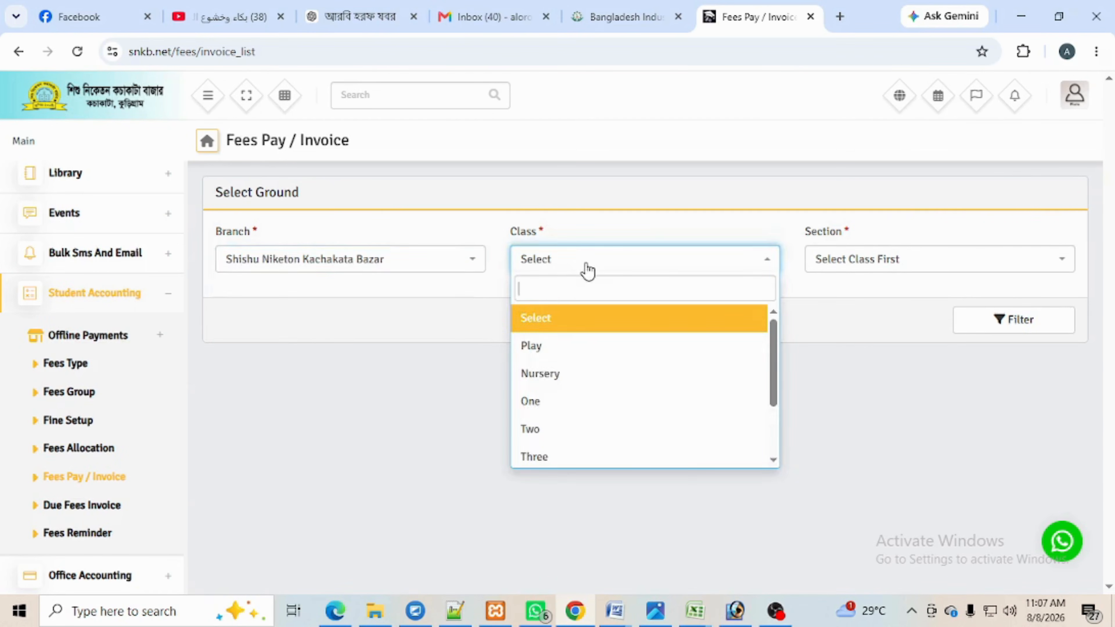
{"action": "scroll", "coordinate": [561, 439], "scroll_direction": "down", "scroll_amount": 2}
{"action": "left_click", "coordinate": [567, 457]}
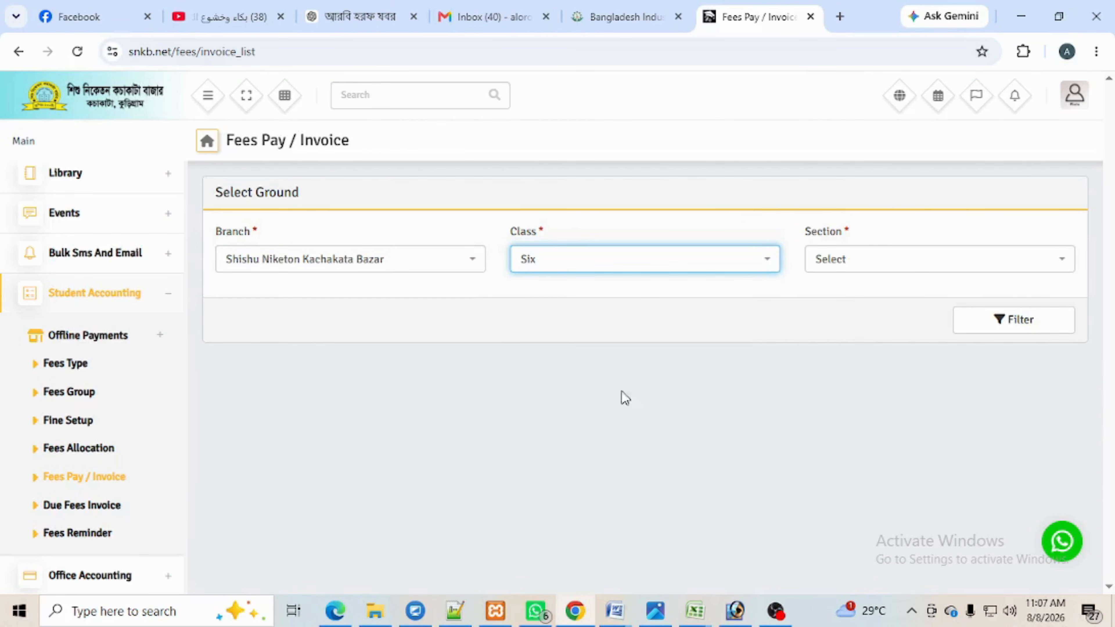
- Choose all sections and filter the invoice list for class Six
{"action": "left_click", "coordinate": [871, 267]}
{"action": "left_click", "coordinate": [860, 347]}
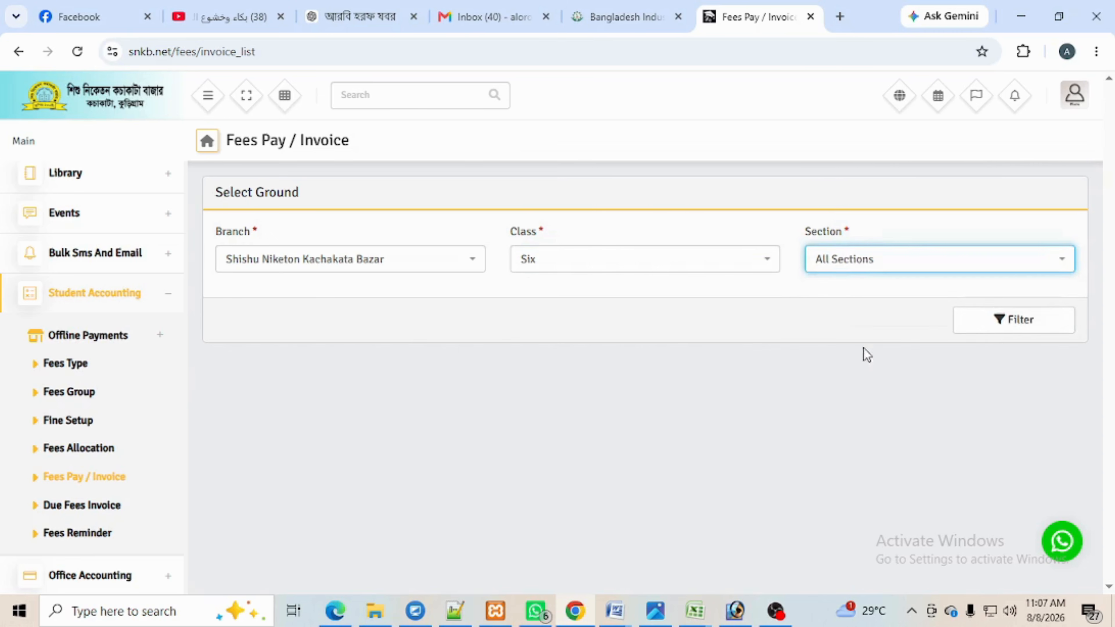
{"action": "left_click", "coordinate": [964, 329]}
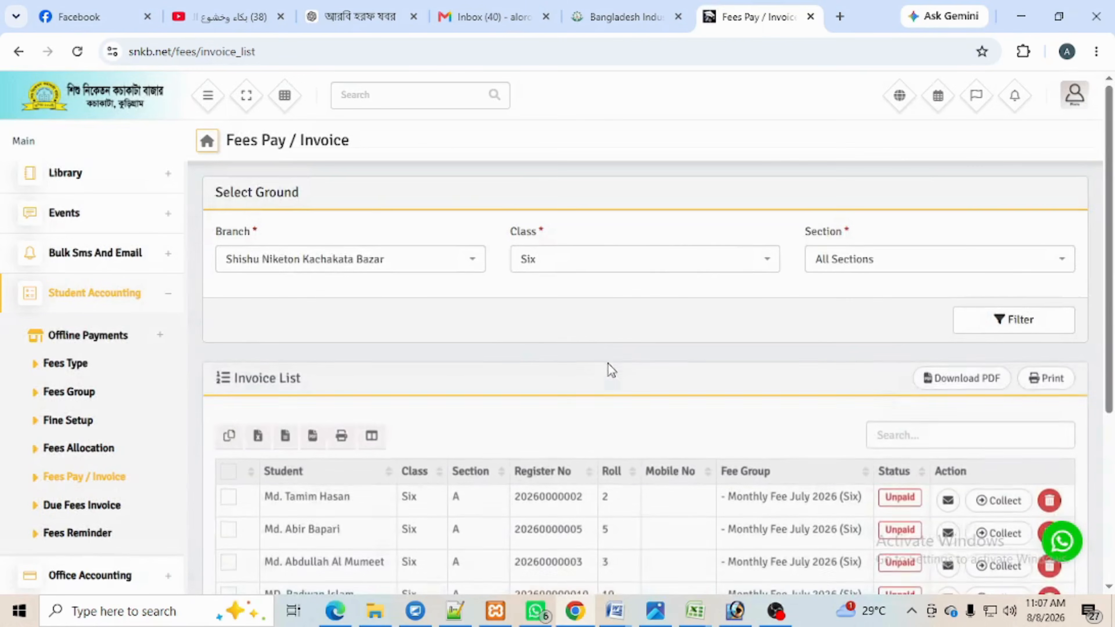
{"action": "scroll", "coordinate": [406, 341], "scroll_direction": "down", "scroll_amount": 4}
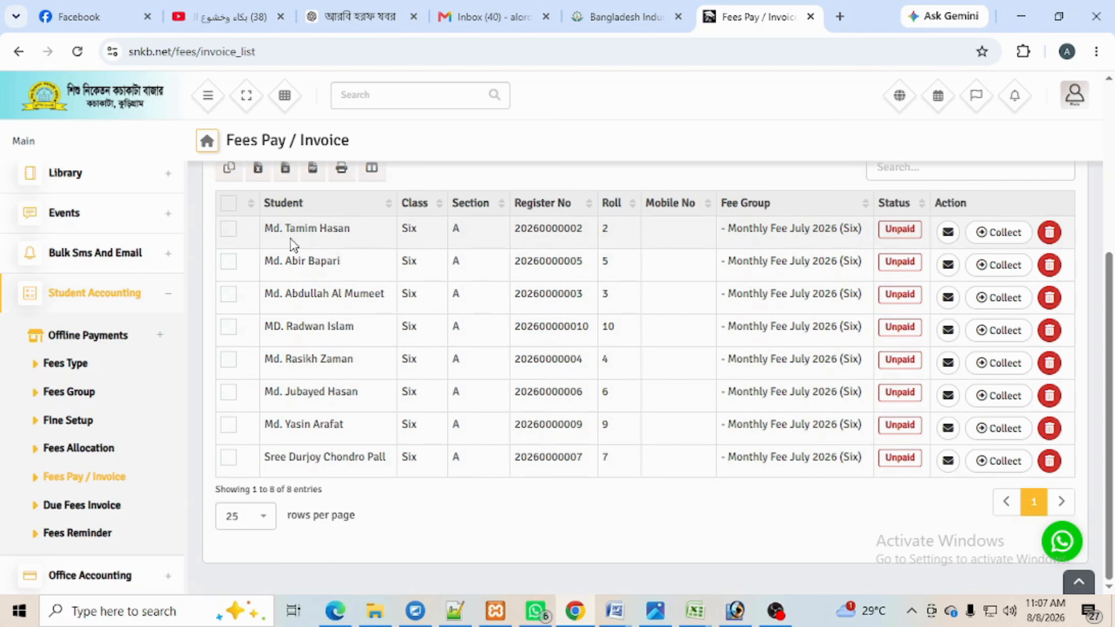
- Open the fee collection invoice of the first listed student and review its student details and Monthly Fee July 2026 (Six) line
{"action": "left_click", "coordinate": [999, 237]}
{"action": "scroll", "coordinate": [529, 424], "scroll_direction": "down", "scroll_amount": 6}
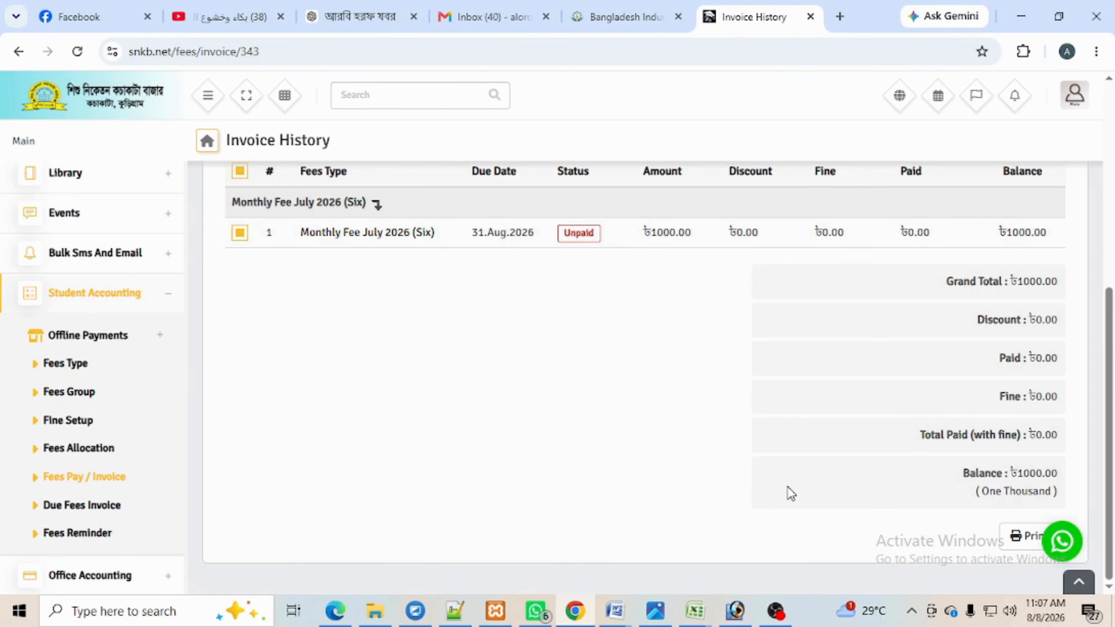
{"action": "scroll", "coordinate": [563, 309], "scroll_direction": "up", "scroll_amount": 4}
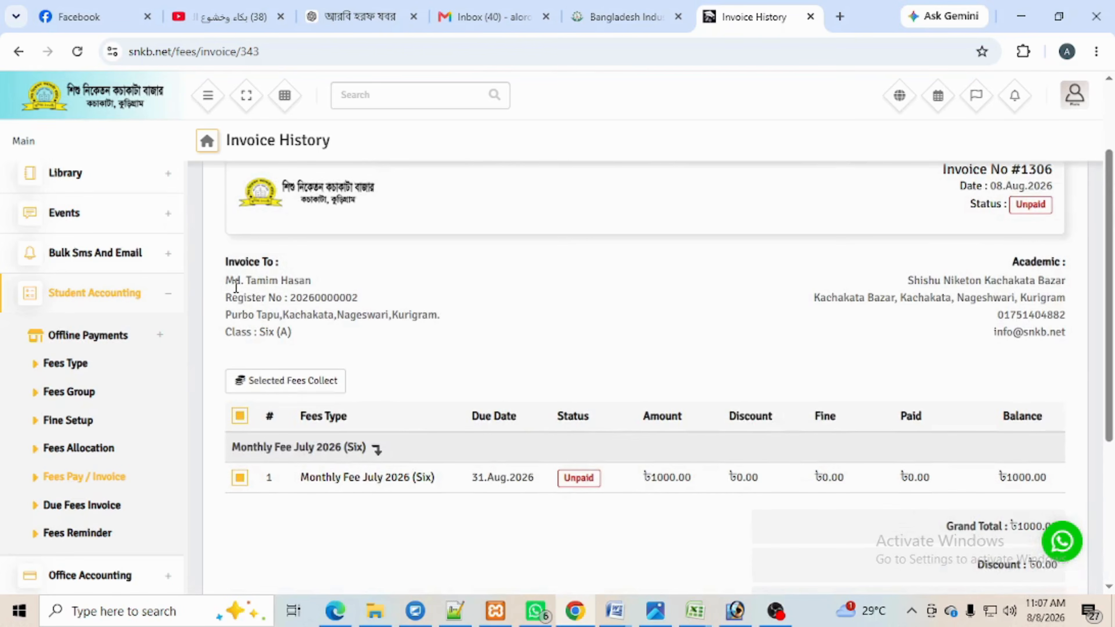
{"action": "scroll", "coordinate": [387, 305], "scroll_direction": "down", "scroll_amount": 1}
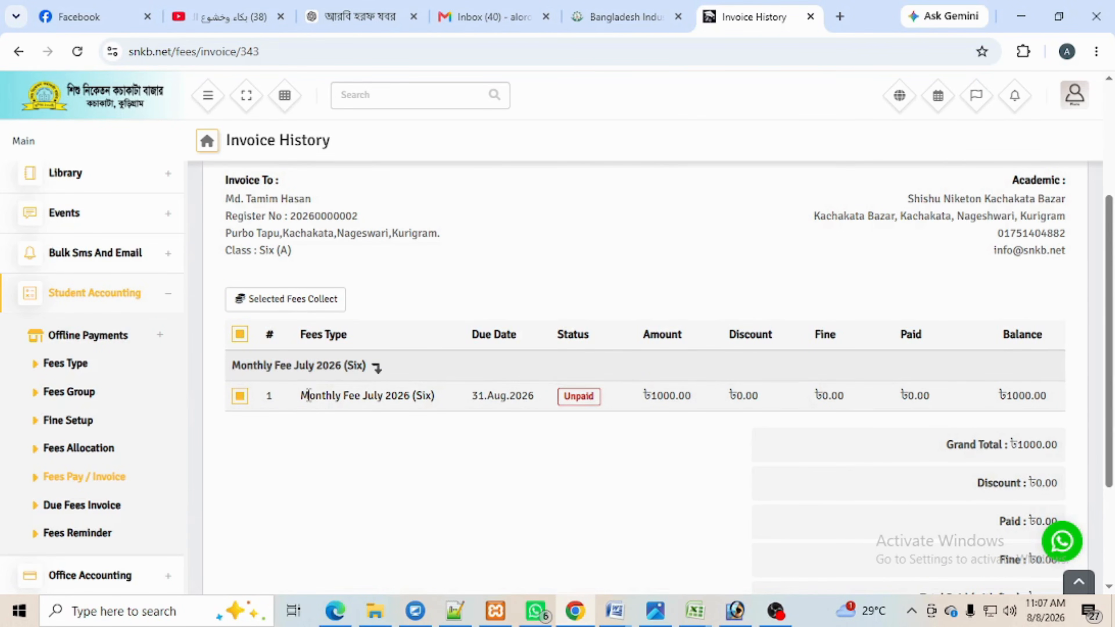
{"action": "left_click_drag", "start_coordinate": [309, 396], "coordinate": [453, 398]}
{"action": "left_click", "coordinate": [393, 447]}
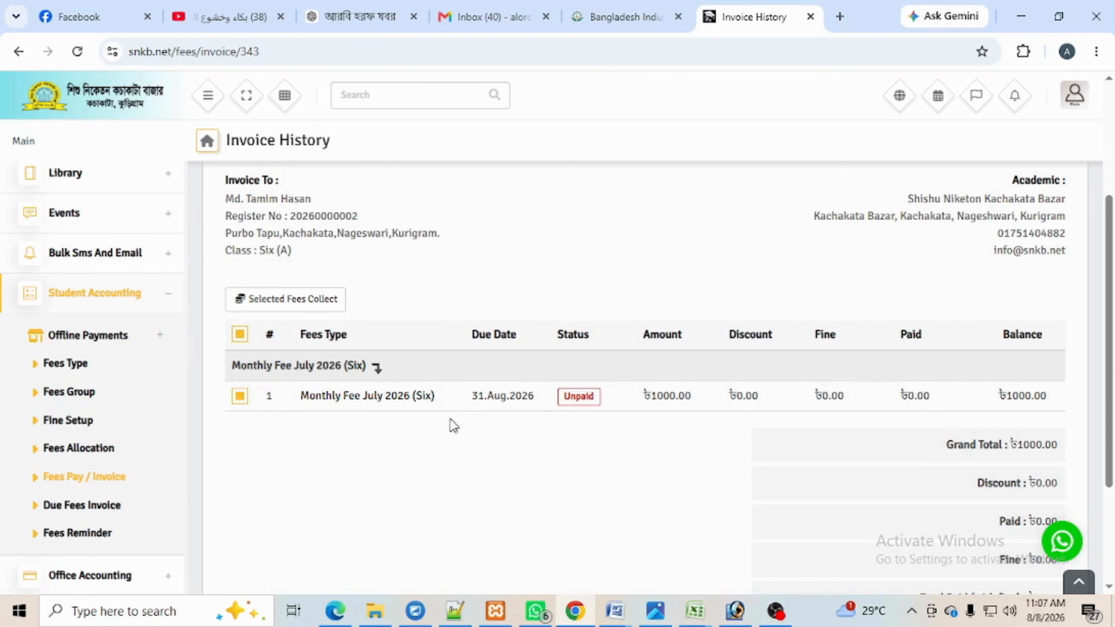
- Deselect the Monthly Fee July 2026 (Six) line of the invoice and select all its fees again
{"action": "left_click", "coordinate": [243, 398]}
{"action": "left_click", "coordinate": [241, 336]}
{"action": "left_click", "coordinate": [240, 336]}
- Examine the invoice's grand total, discount, paid, fine and balance lines and return to its header
{"action": "scroll", "coordinate": [799, 428], "scroll_direction": "down", "scroll_amount": 3}
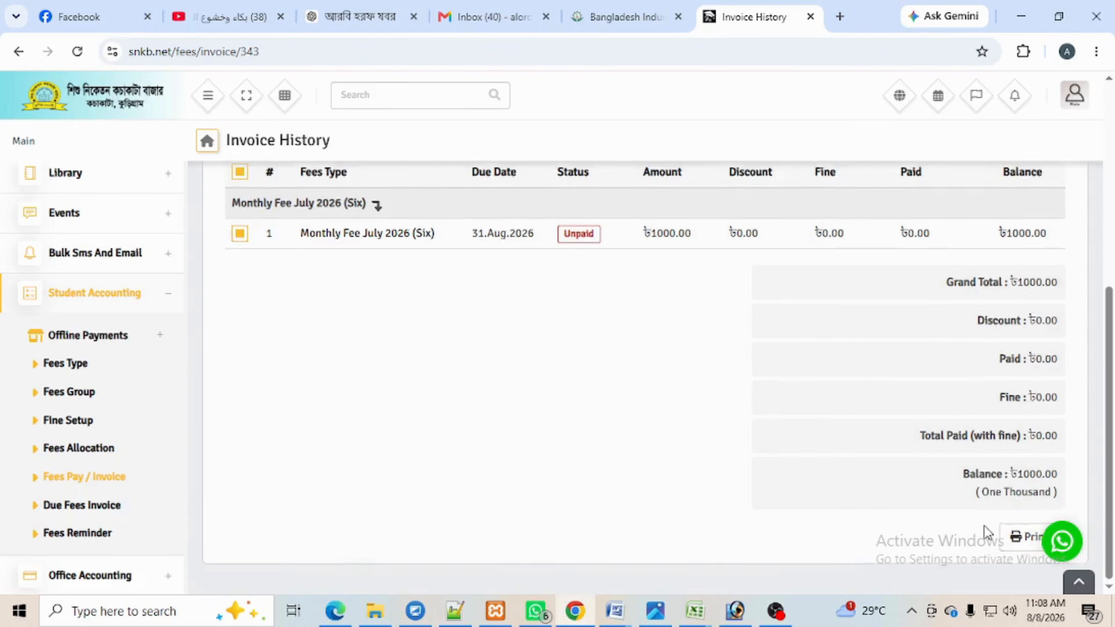
{"action": "scroll", "coordinate": [1018, 572], "scroll_direction": "up", "scroll_amount": 4}
{"action": "scroll", "coordinate": [1023, 572], "scroll_direction": "down", "scroll_amount": 2}
{"action": "scroll", "coordinate": [1018, 579], "scroll_direction": "down", "scroll_amount": 2}
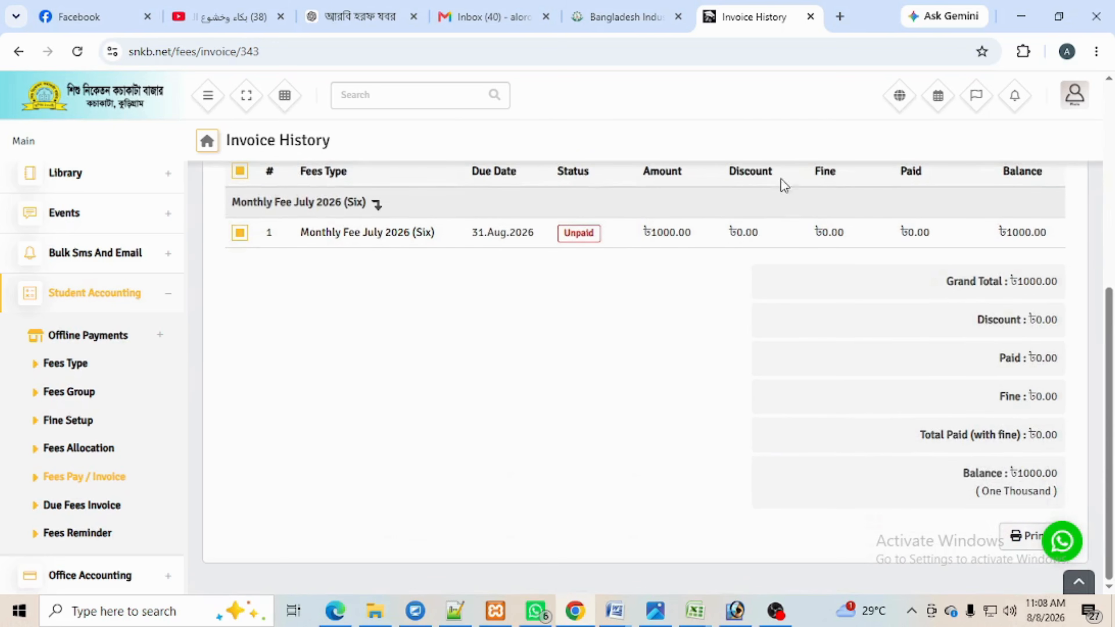
{"action": "scroll", "coordinate": [580, 296], "scroll_direction": "up", "scroll_amount": 6}
{"action": "scroll", "coordinate": [579, 295], "scroll_direction": "up", "scroll_amount": 1}
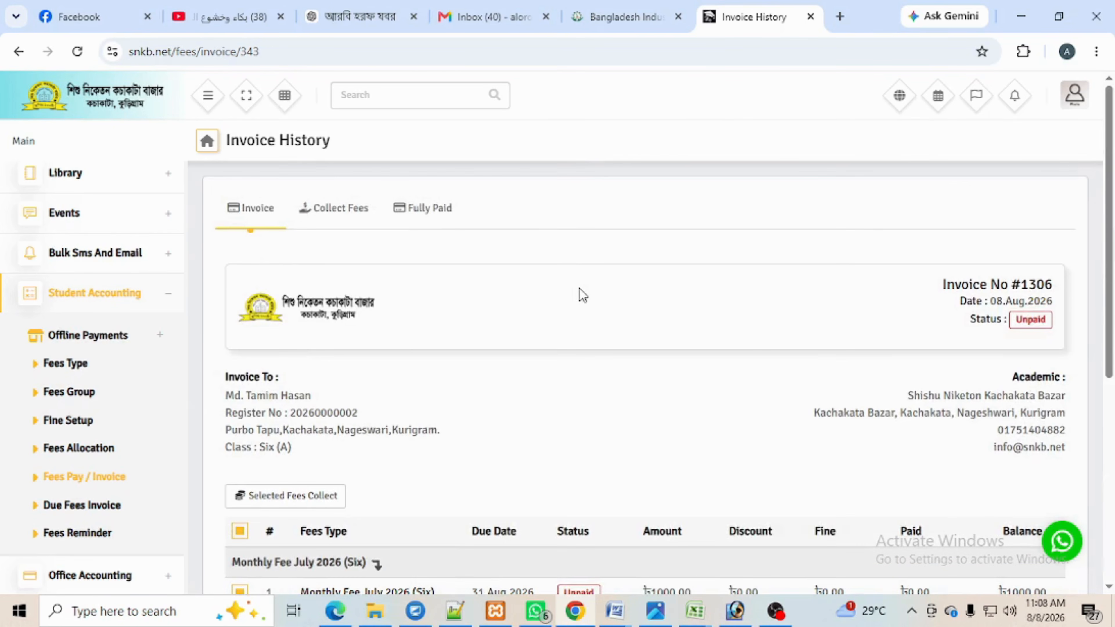